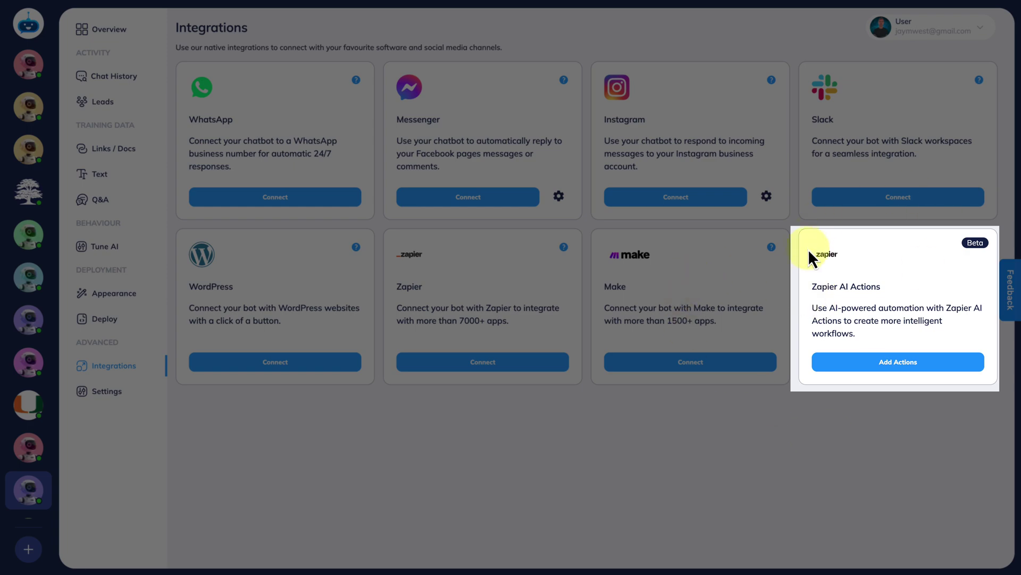
Open Zapier AI Actions for the bot and start a new action with its default name and description.
left_click(897, 367)
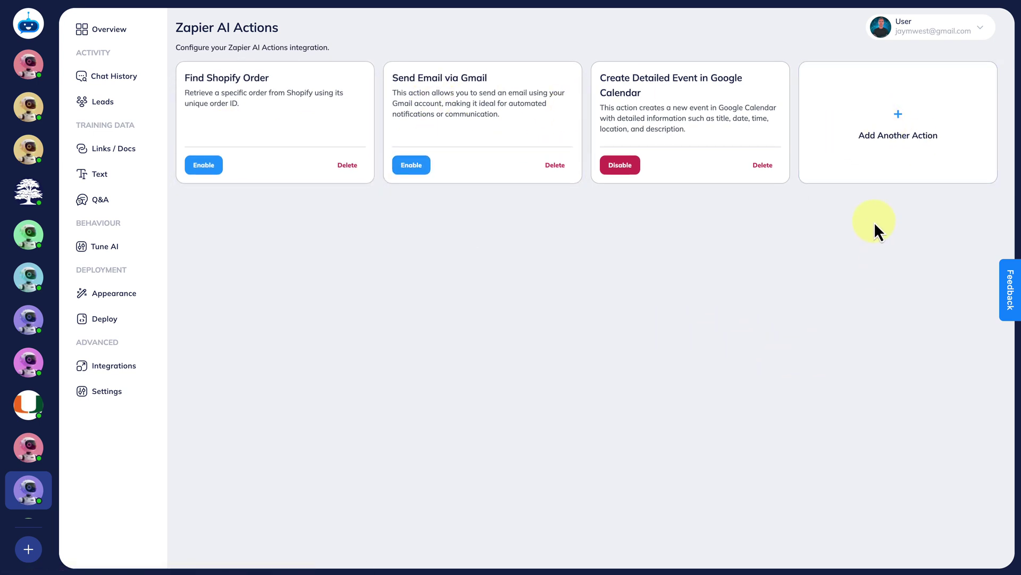
left_click(891, 137)
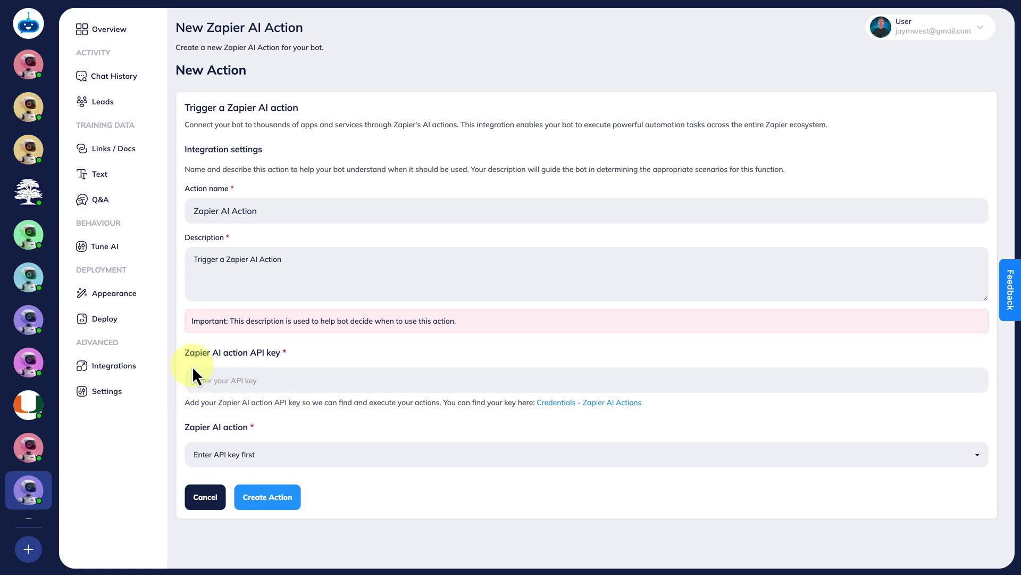
Fill in the saved Zapier API key so Gmail, Google Calendar and Shopify actions appear in the dropdown.
left_click_drag(184, 353, 296, 354)
left_click(296, 353)
left_click(213, 380)
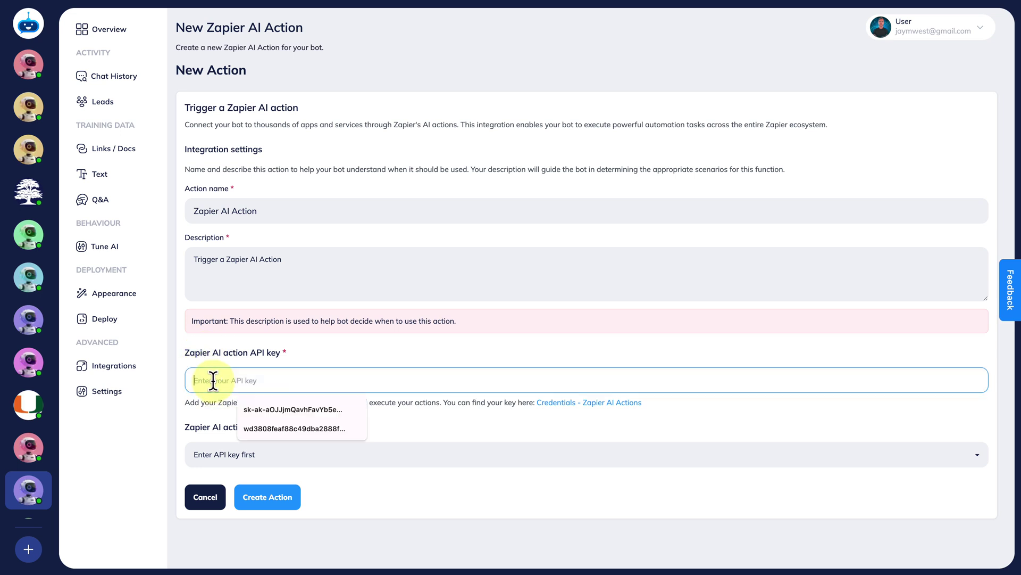
left_click(267, 409)
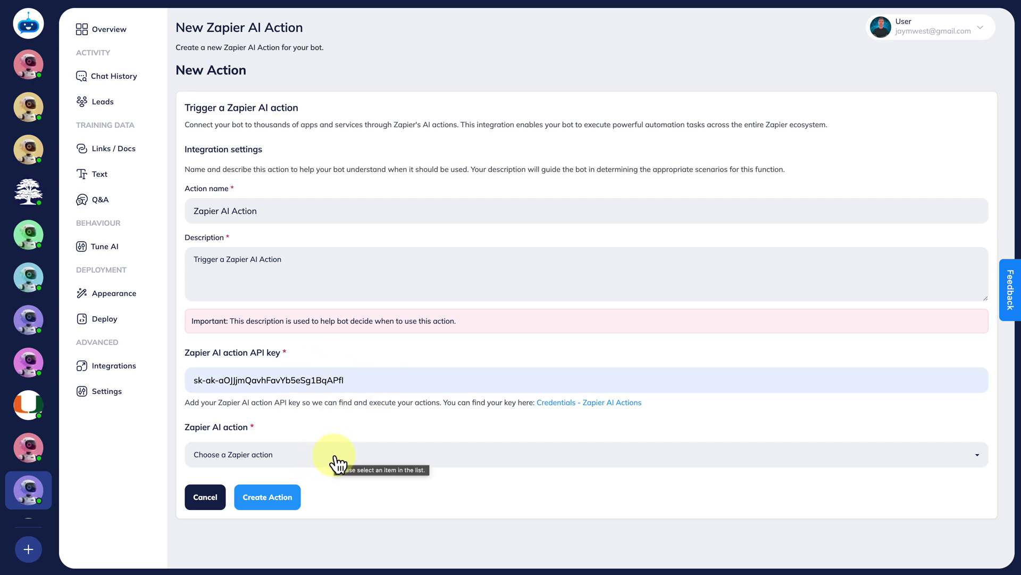
left_click(277, 455)
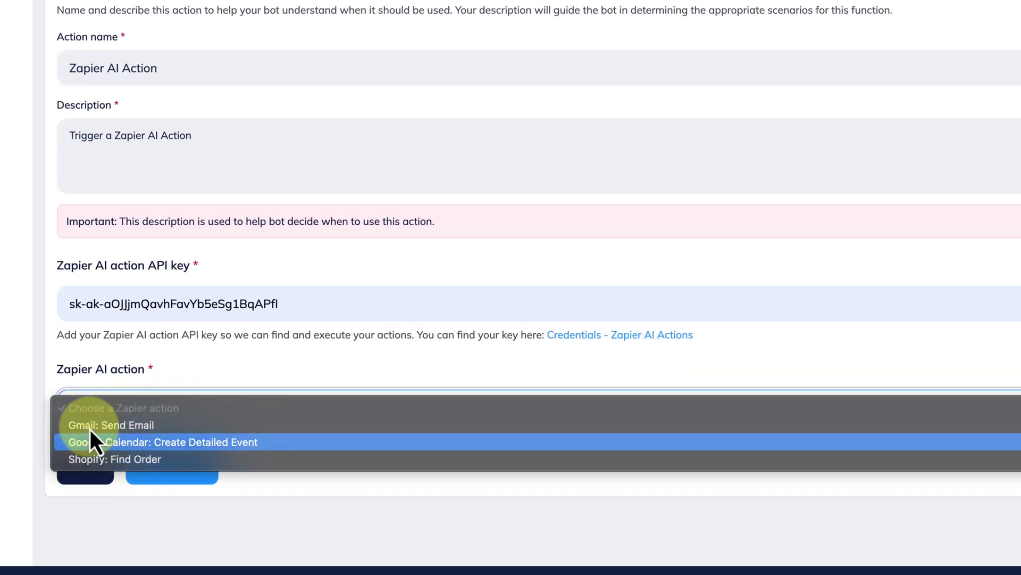
Open Manage Actions on the Zapier platform and review its saved Google Calendar, Gmail and Shopify actions.
left_click(355, 349)
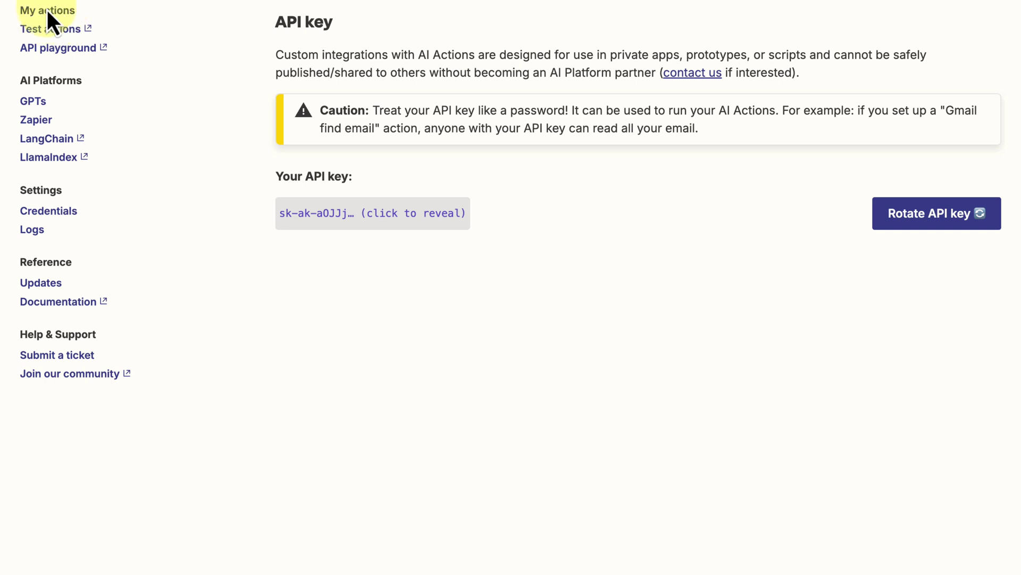
left_click(48, 14)
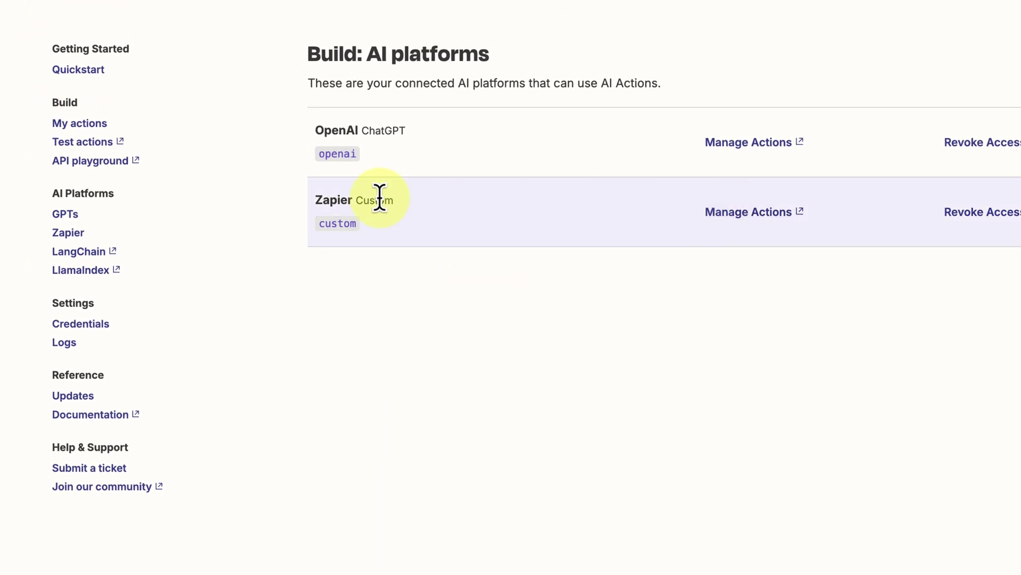
left_click(725, 218)
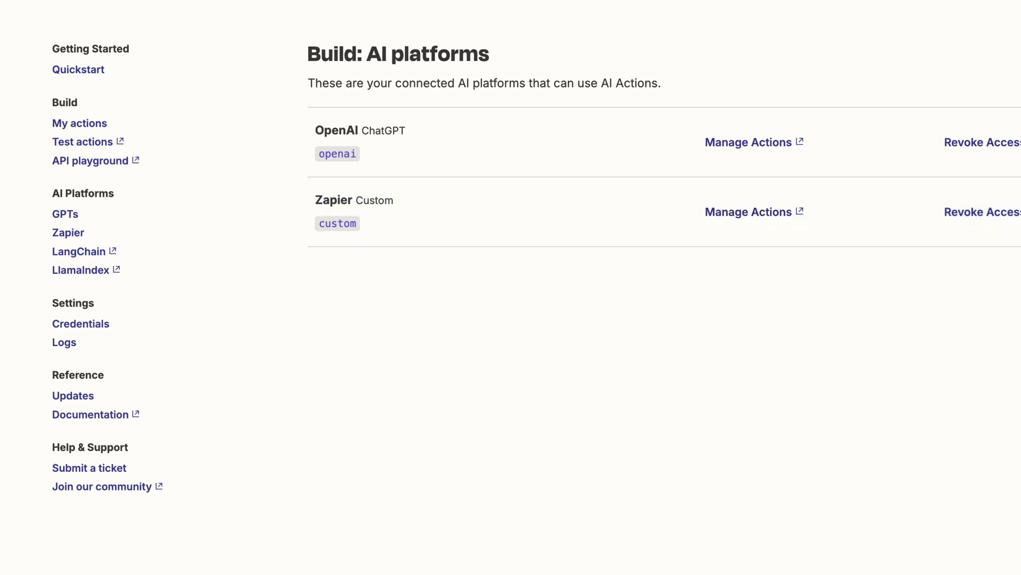
left_click_drag(490, 18, 662, 1)
scroll(599, 264, "down", 2)
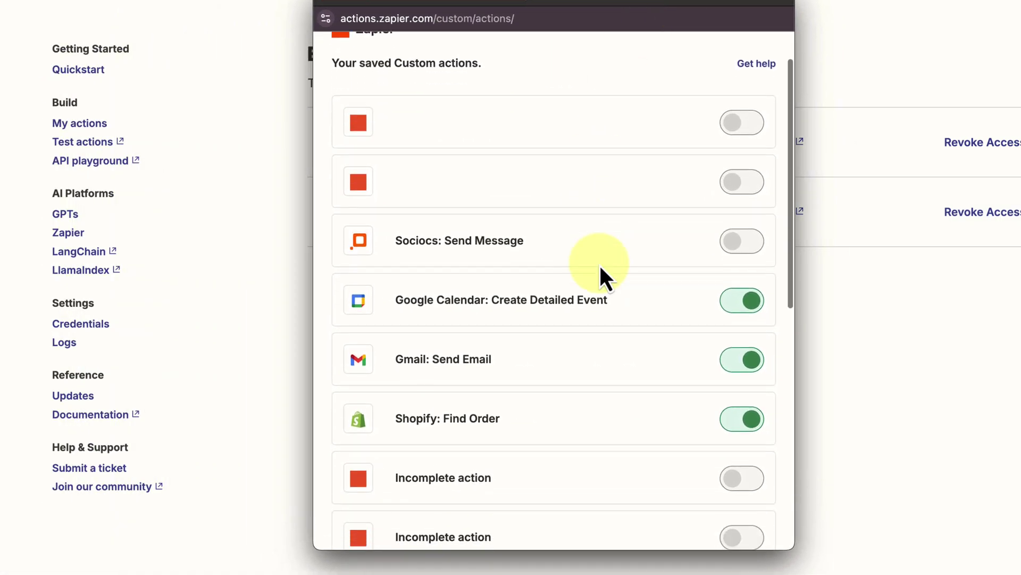
scroll(599, 264, "down", 5)
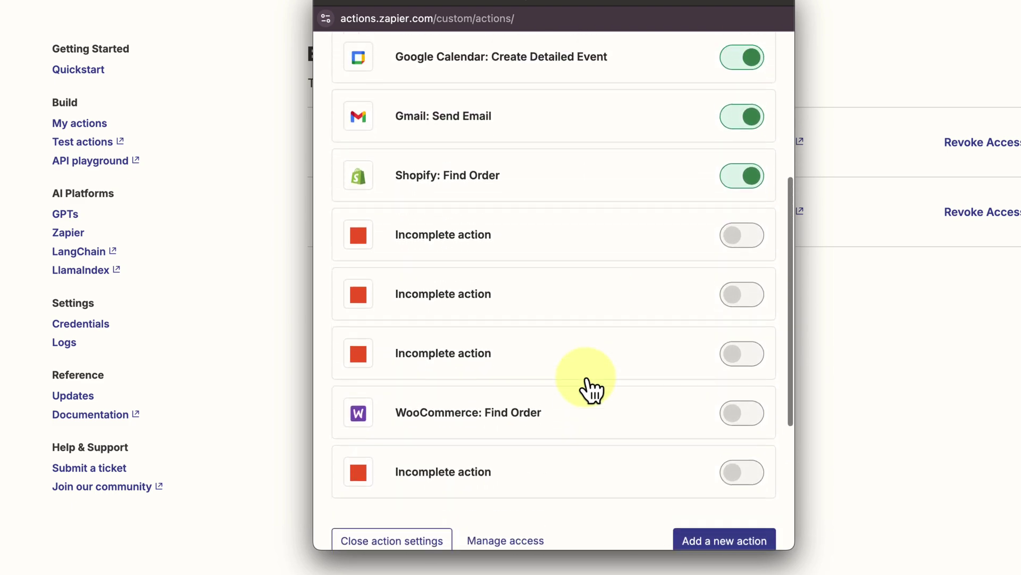
scroll(557, 343, "down", 5)
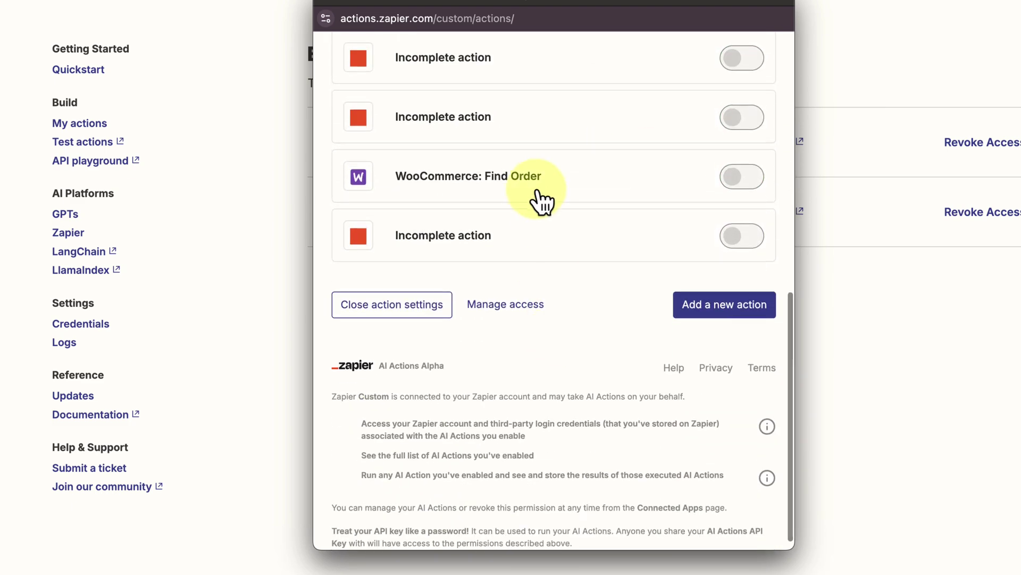
scroll(529, 189, "up", 3)
scroll(530, 183, "down", 3)
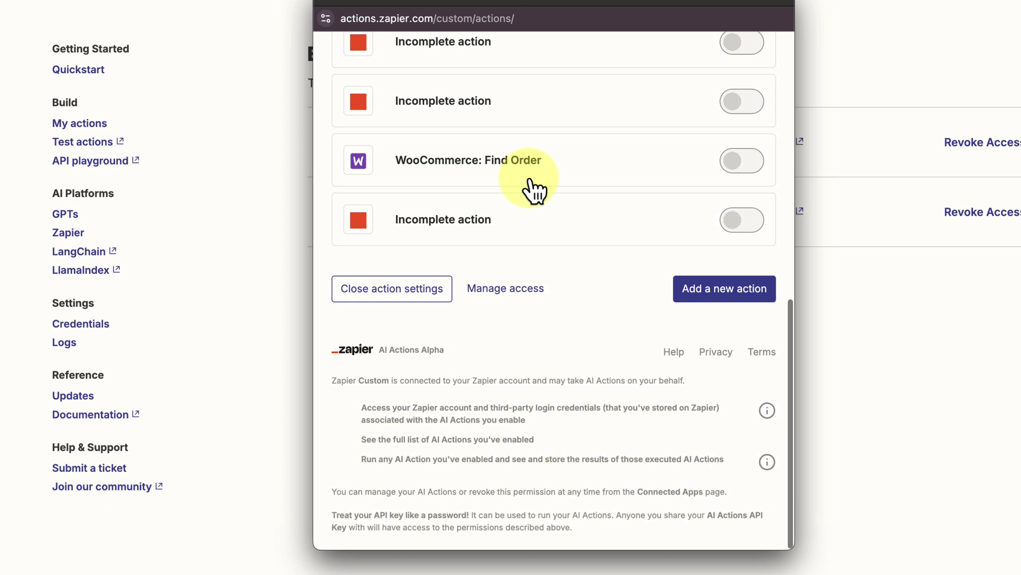
Start a new custom action and search its Action field for 'email'.
left_click(708, 292)
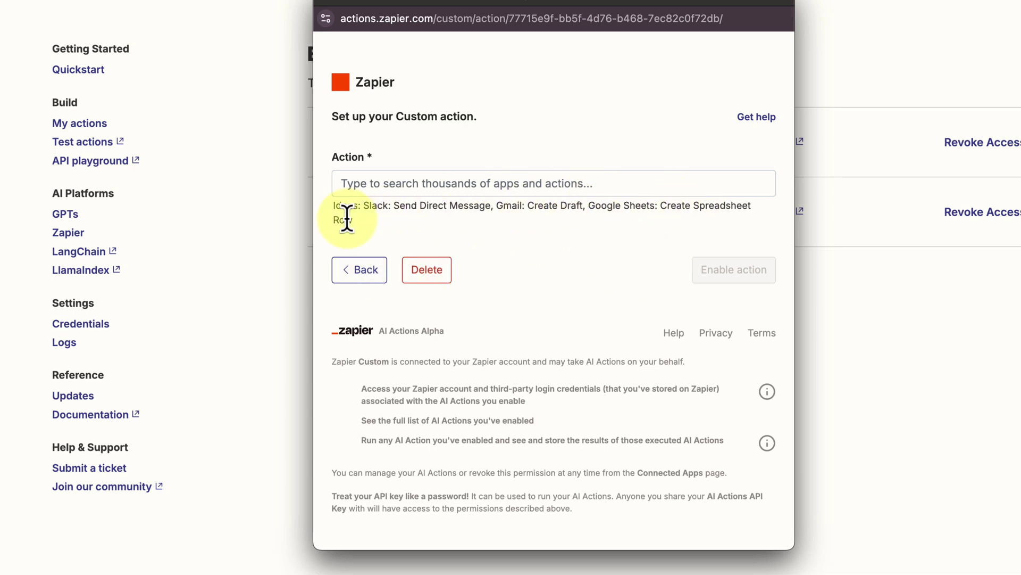
left_click(395, 181)
type("email")
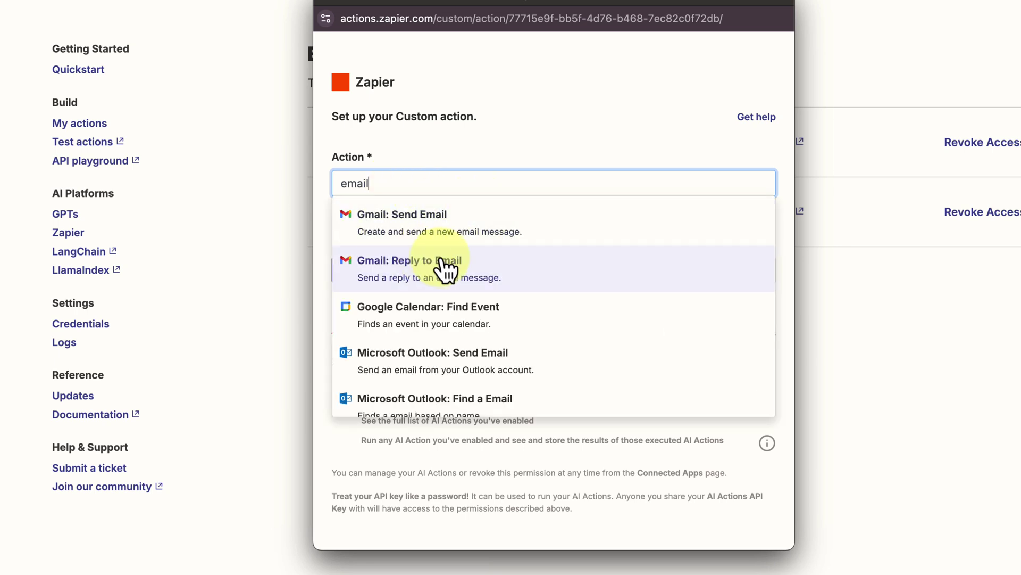
Browse the email action suggestions, then dismiss the list without choosing one.
scroll(440, 330, "down", 5)
scroll(444, 229, "up", 1)
scroll(421, 266, "down", 3)
scroll(415, 288, "up", 1)
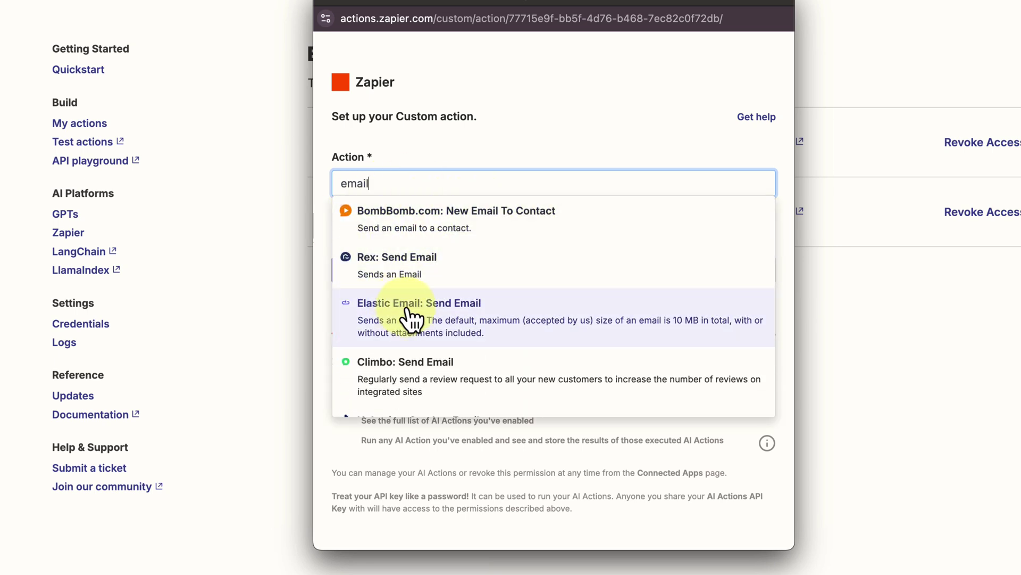
scroll(411, 315, "down", 7)
scroll(410, 318, "down", 3)
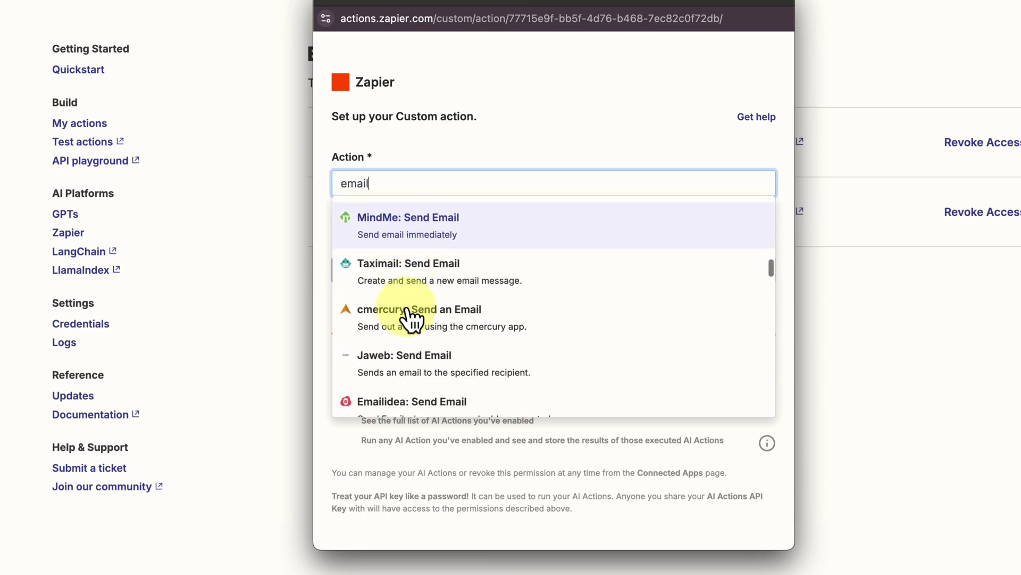
scroll(412, 318, "up", 10)
scroll(411, 318, "up", 1)
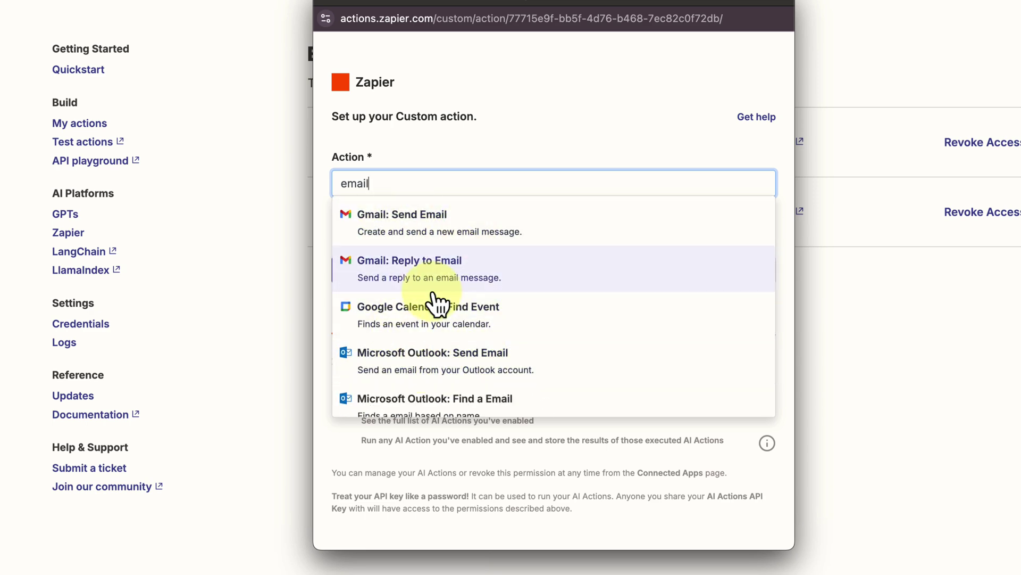
scroll(508, 347, "down", 2)
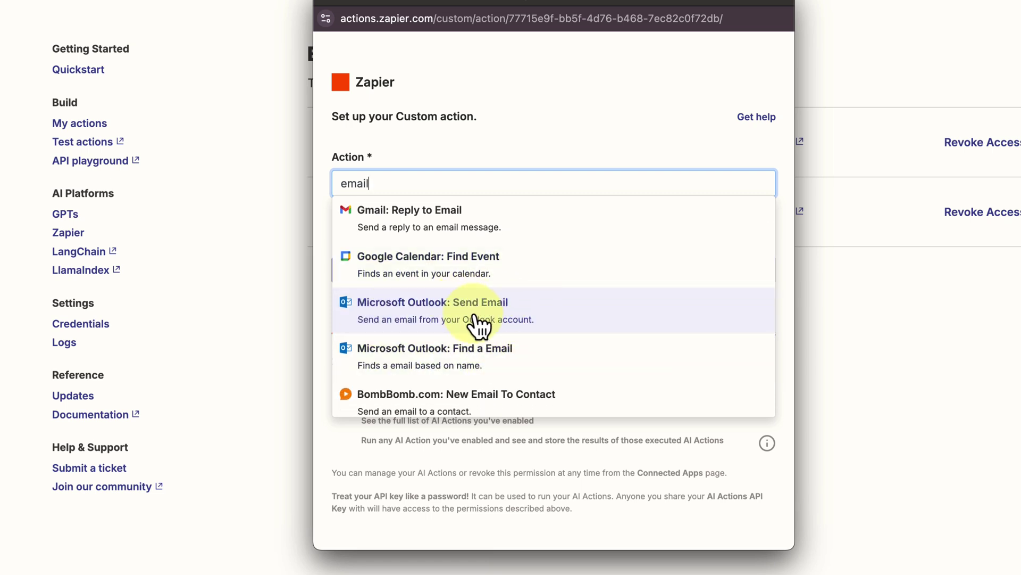
scroll(498, 327, "down", 8)
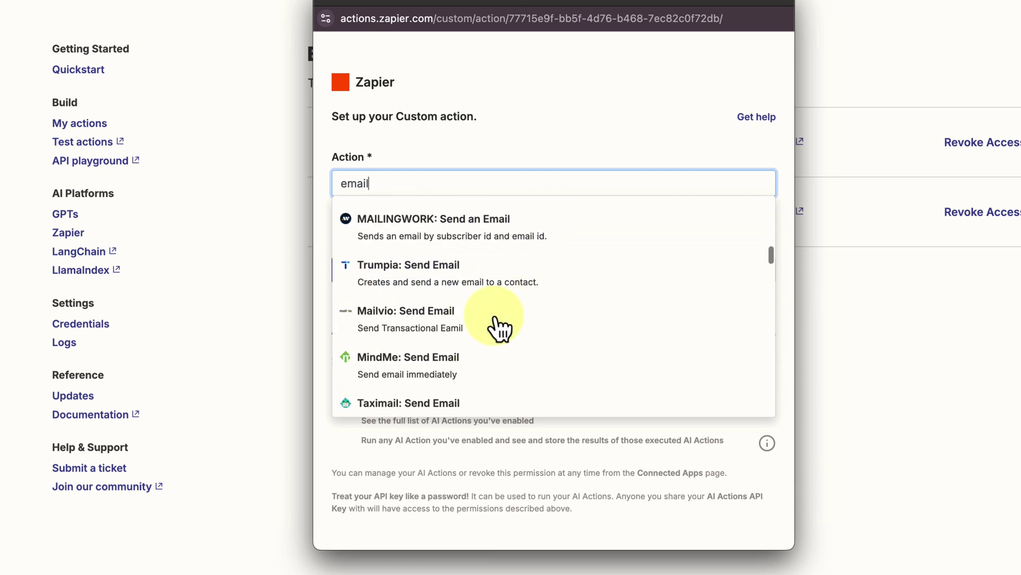
scroll(498, 327, "down", 10)
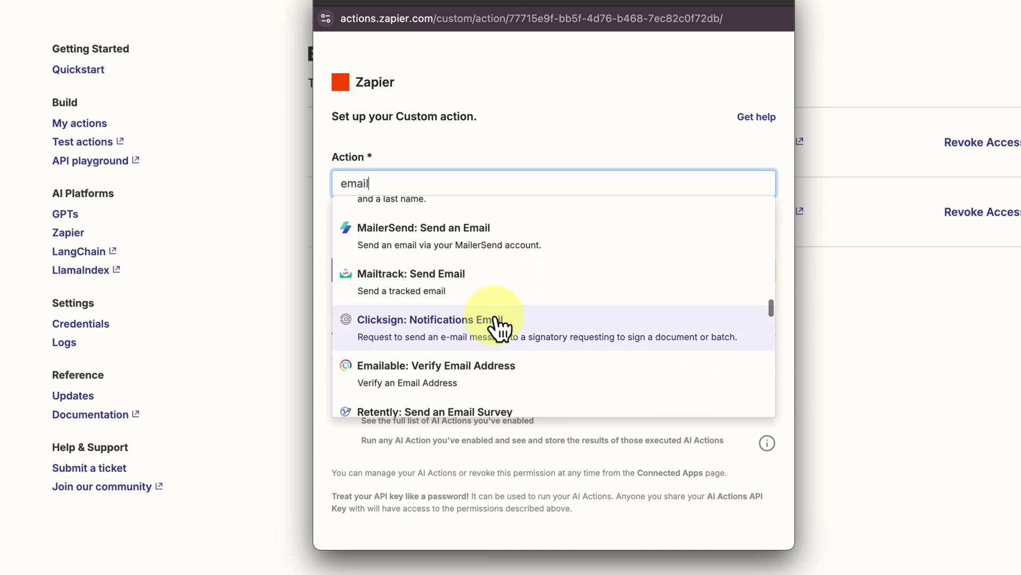
scroll(498, 394, "down", 1)
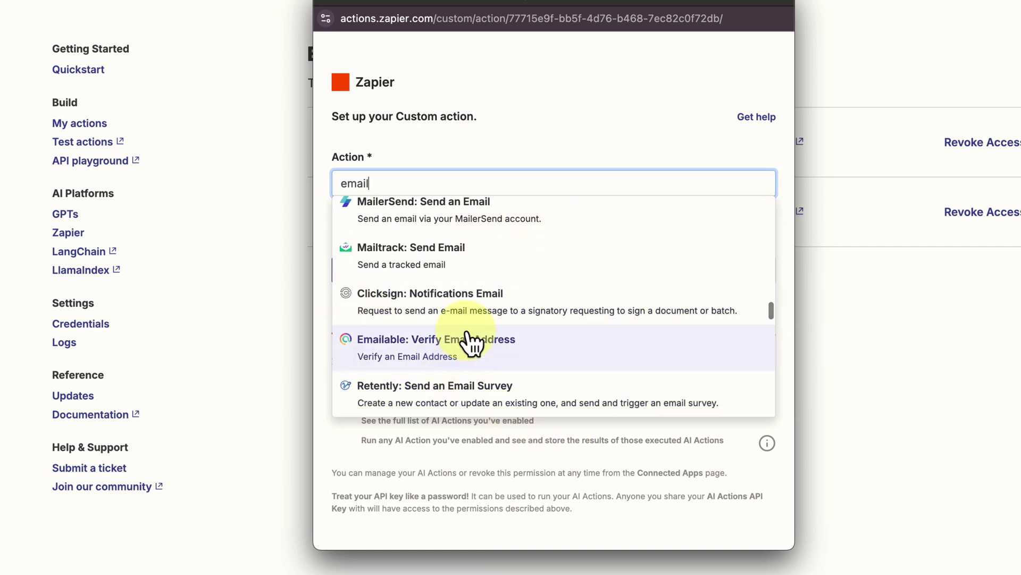
left_click(585, 104)
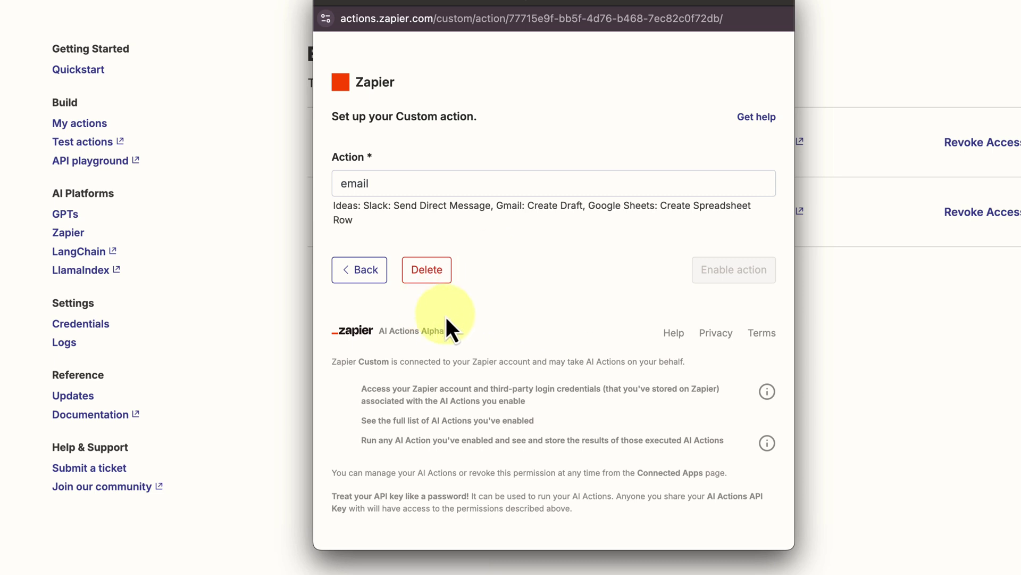
Discard the new custom action and return through Integrations to the bot's Zapier AI Actions list.
left_click(323, 2)
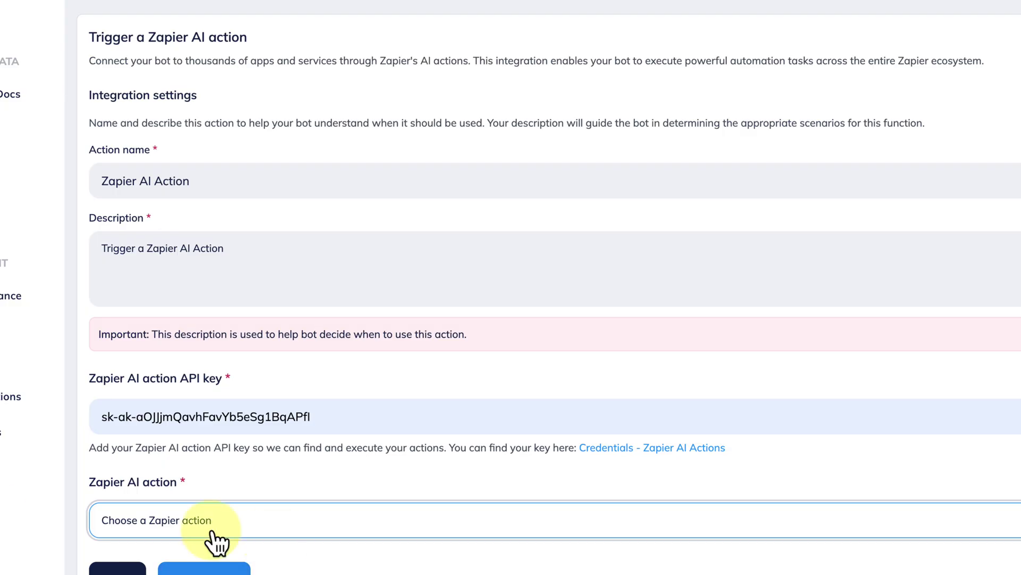
left_click(174, 527)
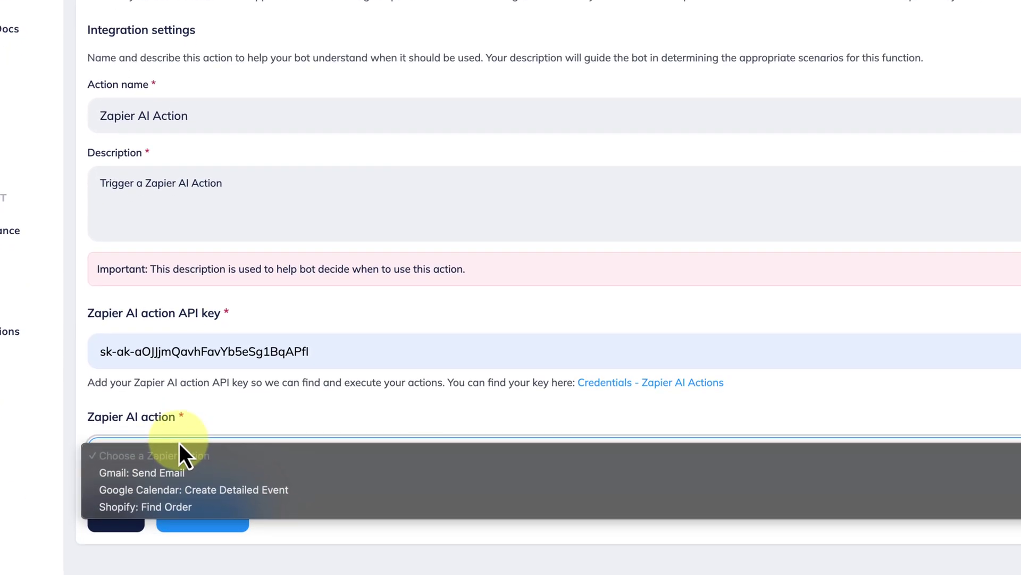
left_click(96, 372)
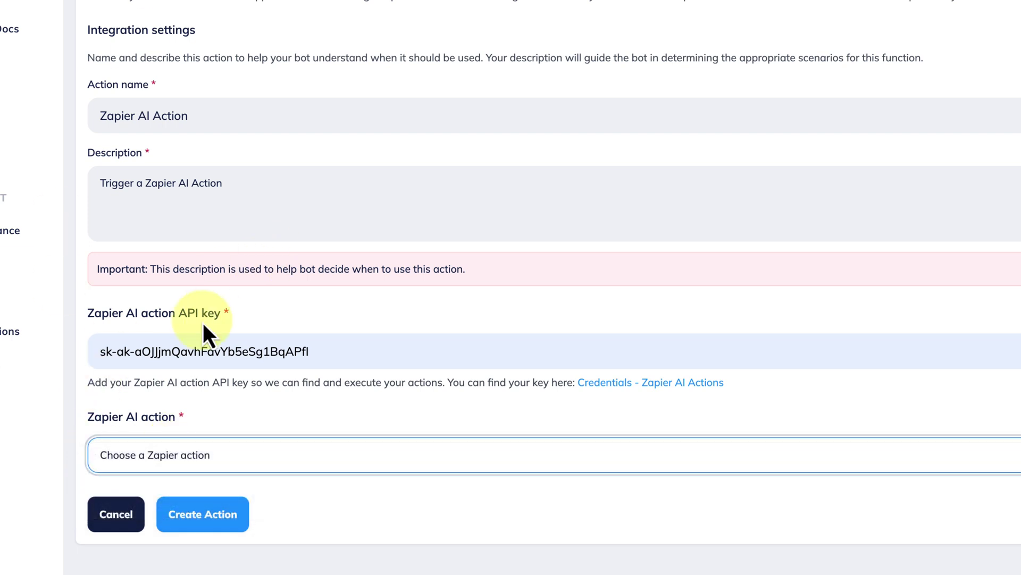
left_click(8, 332)
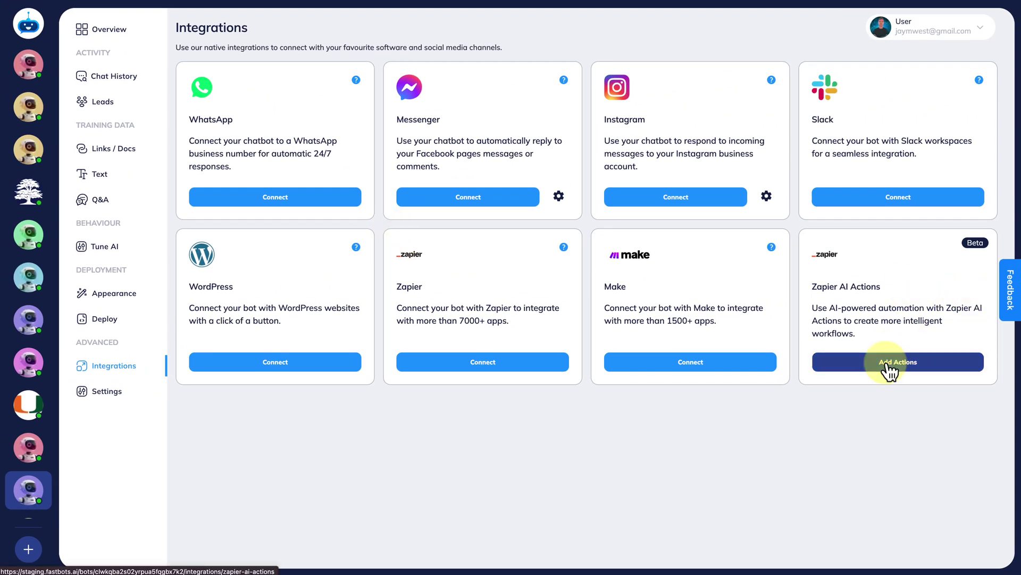
left_click(887, 365)
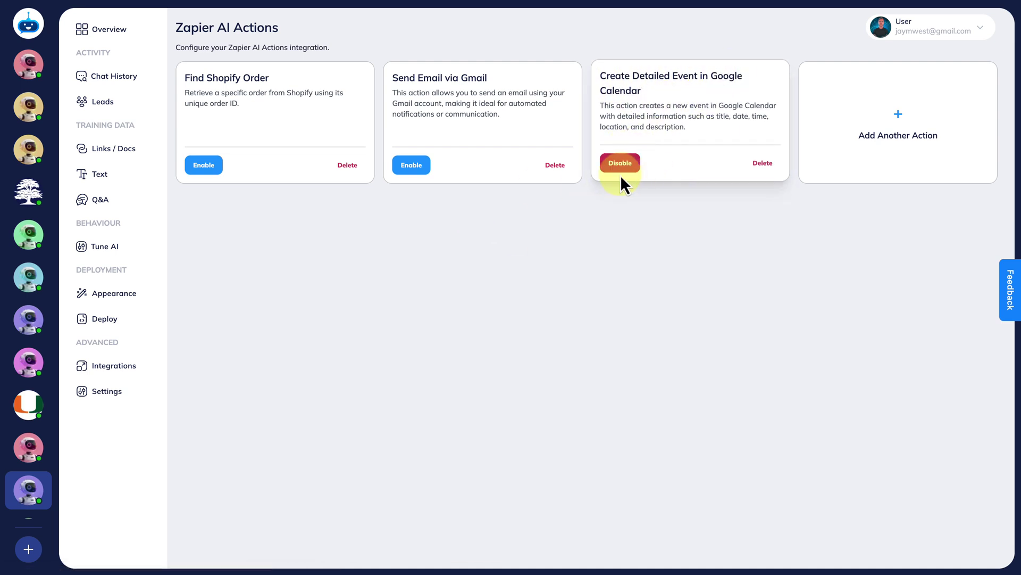
left_click(673, 105)
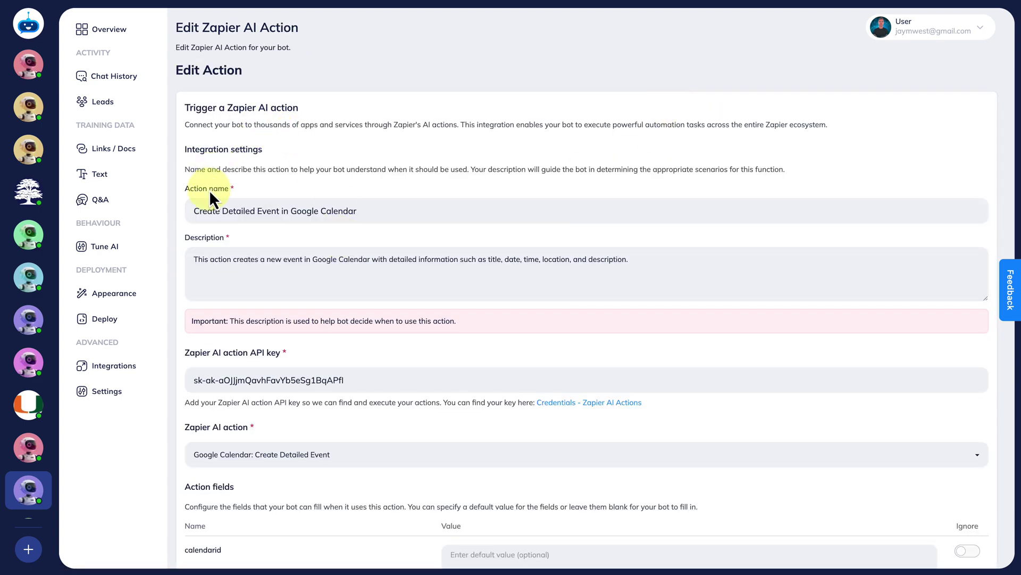
scroll(244, 470, "down", 3)
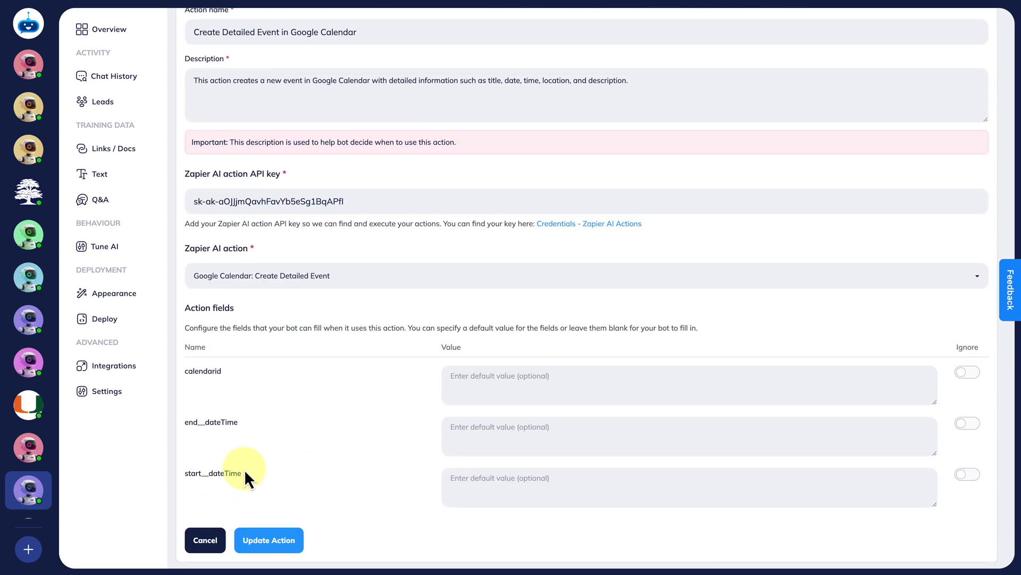
scroll(244, 469, "up", 3)
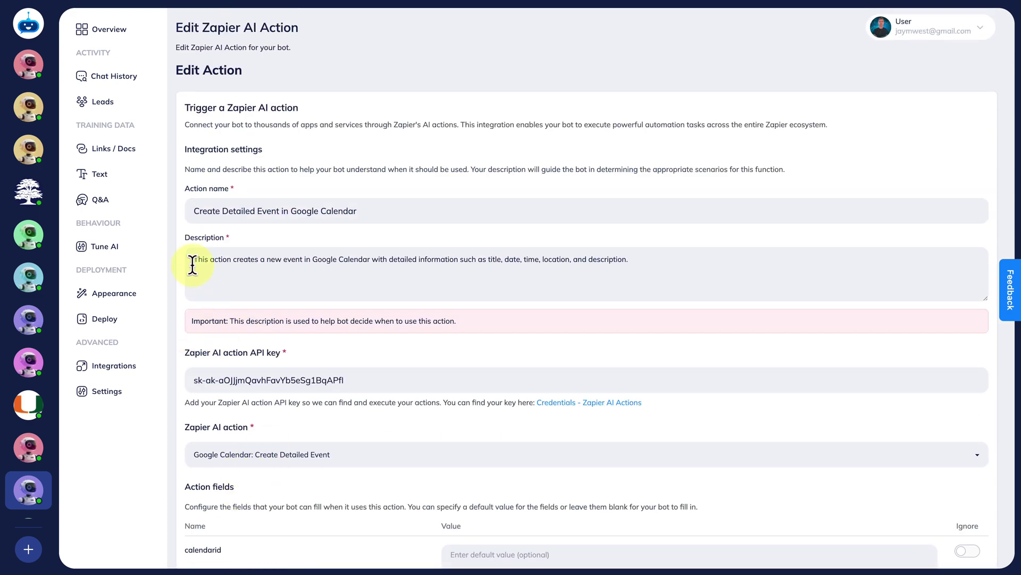
left_click_drag(193, 262, 638, 275)
left_click(197, 211)
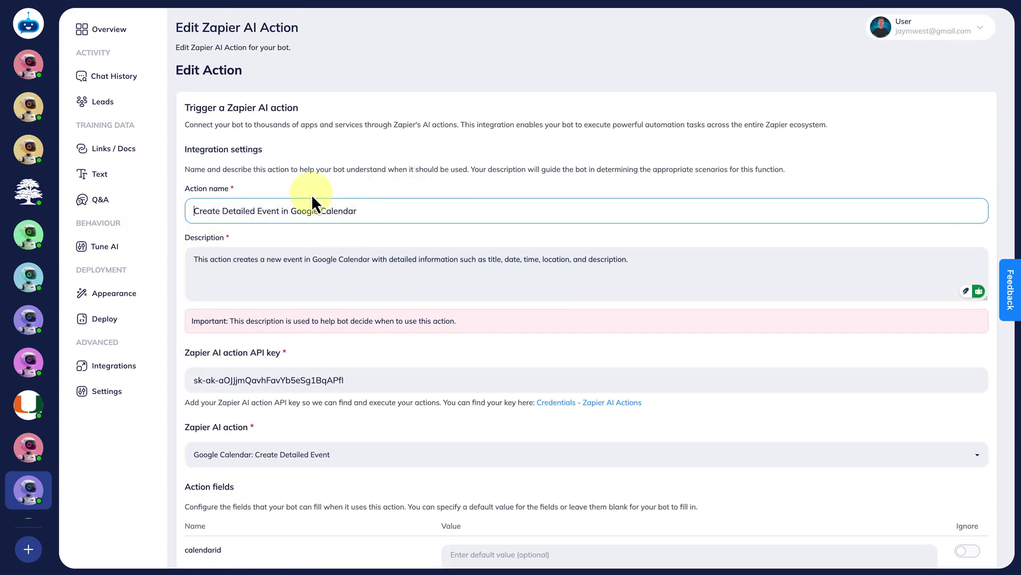
scroll(346, 460, "down", 3)
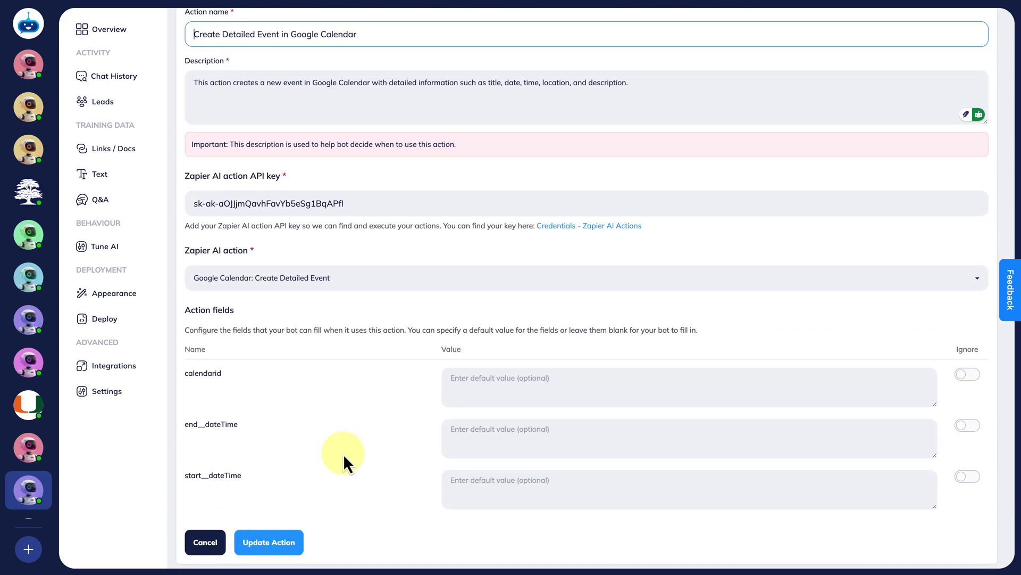
scroll(344, 456, "up", 3)
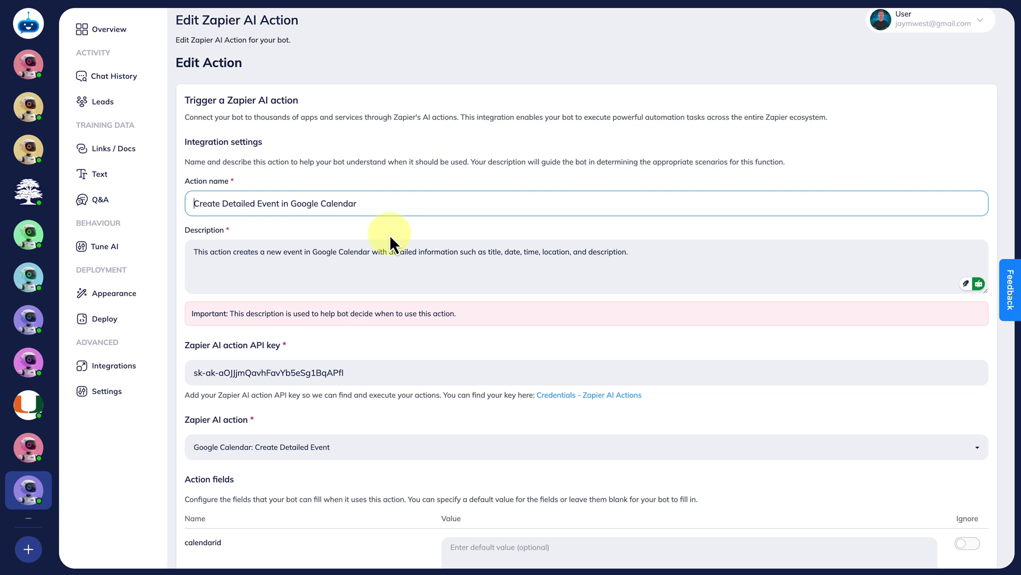
left_click(272, 169)
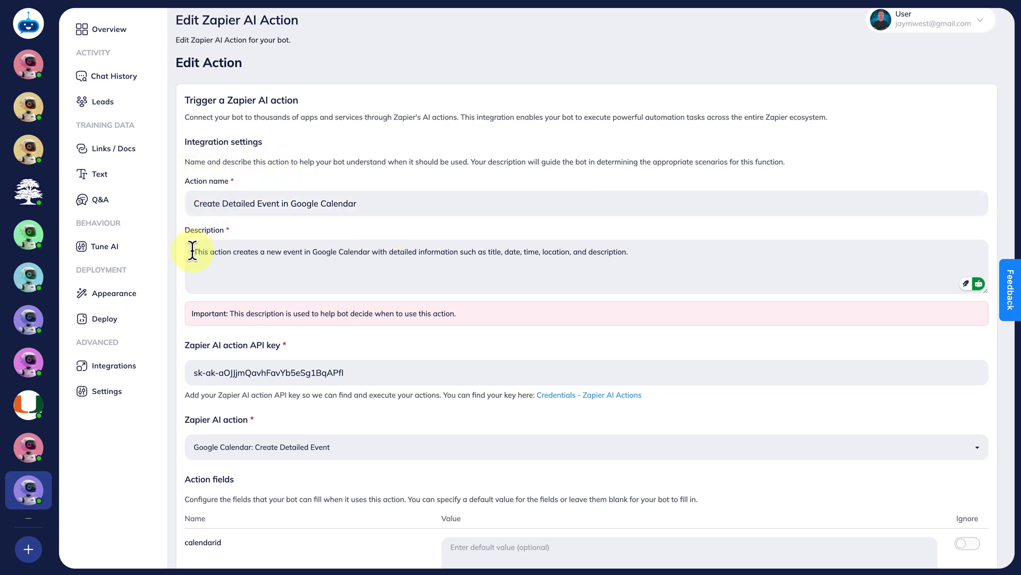
left_click_drag(193, 251, 588, 287)
left_click(634, 265)
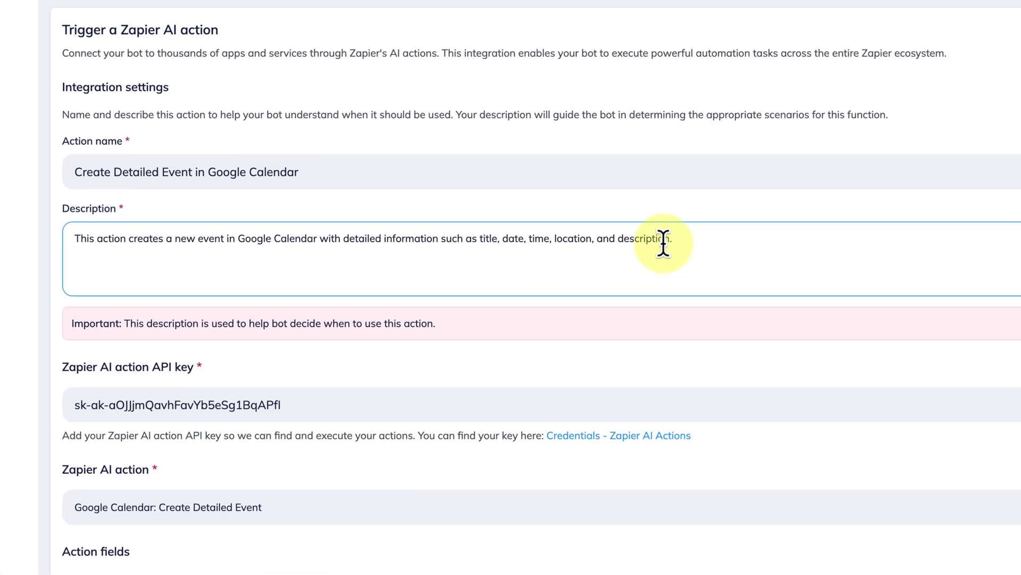
left_click(580, 171)
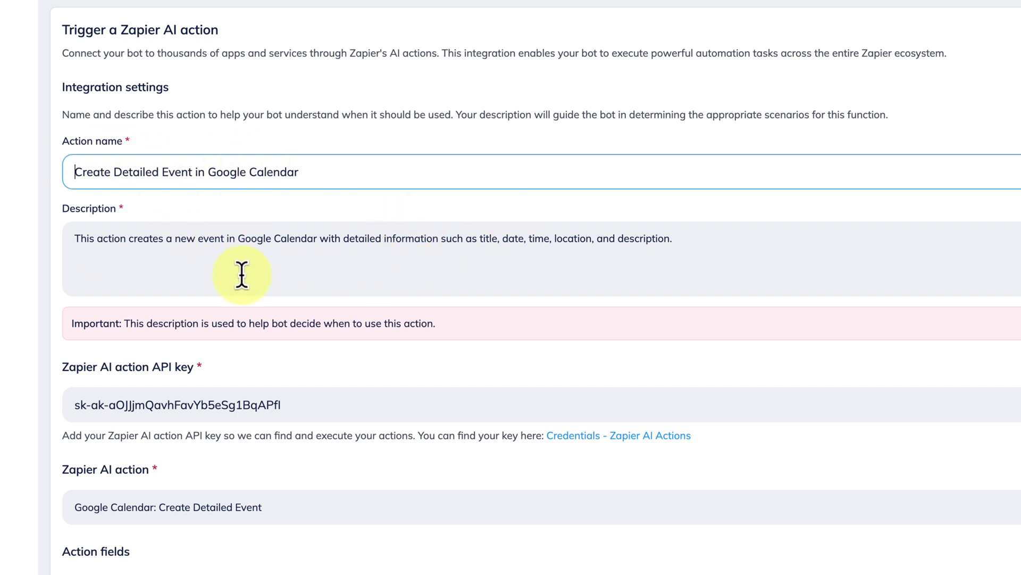
left_click_drag(72, 243, 671, 262)
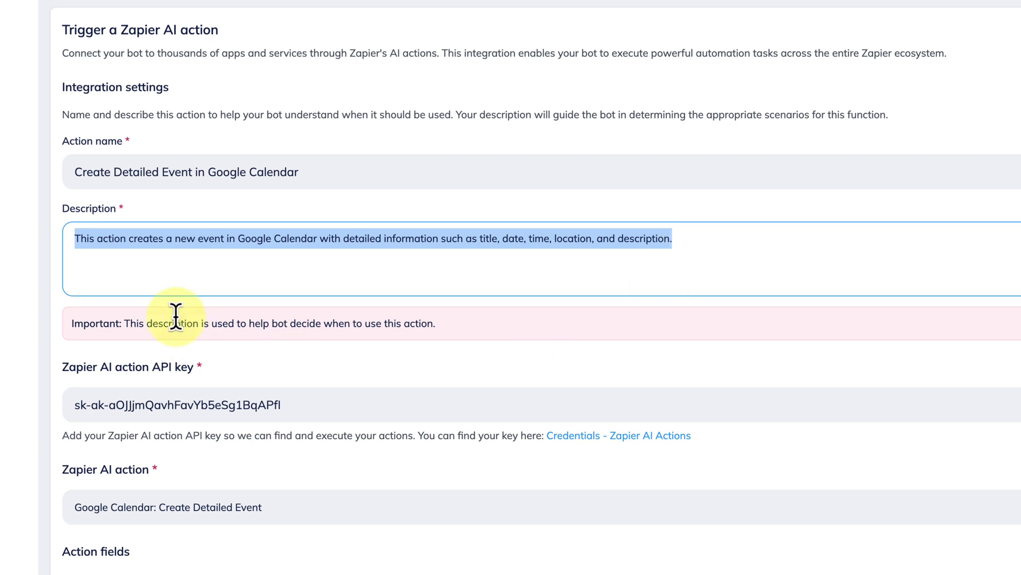
left_click(165, 268)
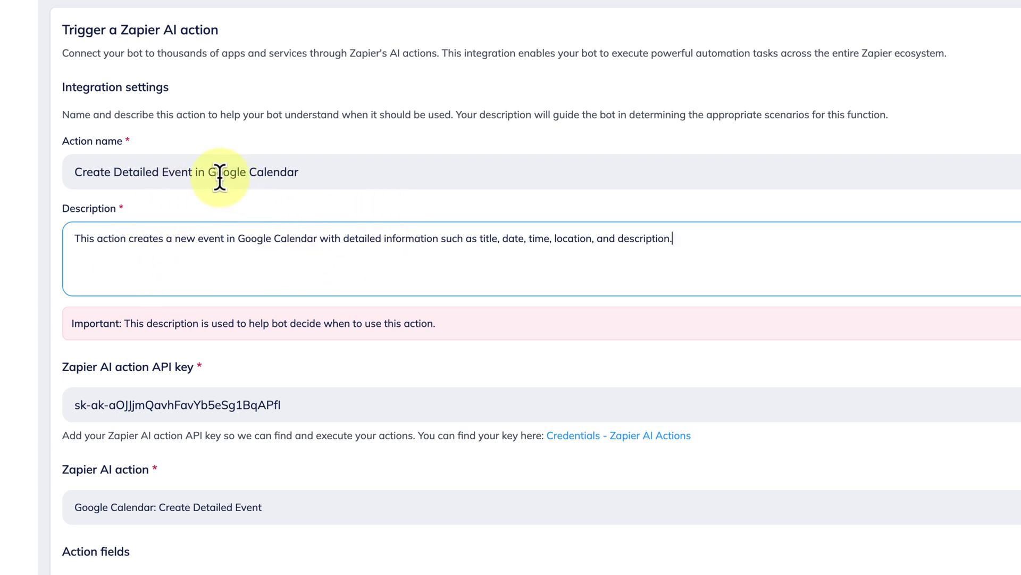
left_click_drag(210, 172, 394, 171)
left_click(225, 237)
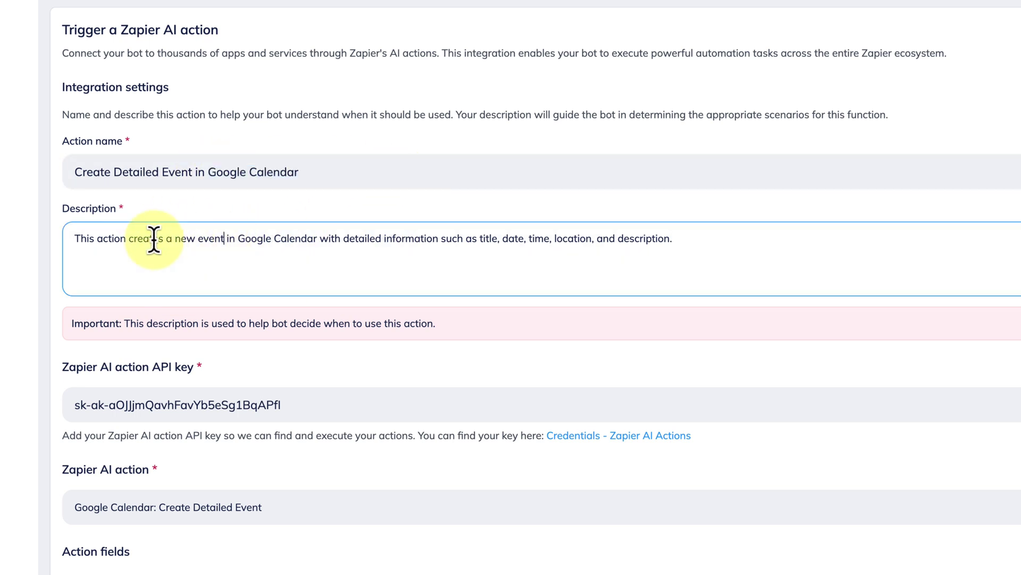
left_click_drag(178, 246, 417, 247)
left_click(418, 248)
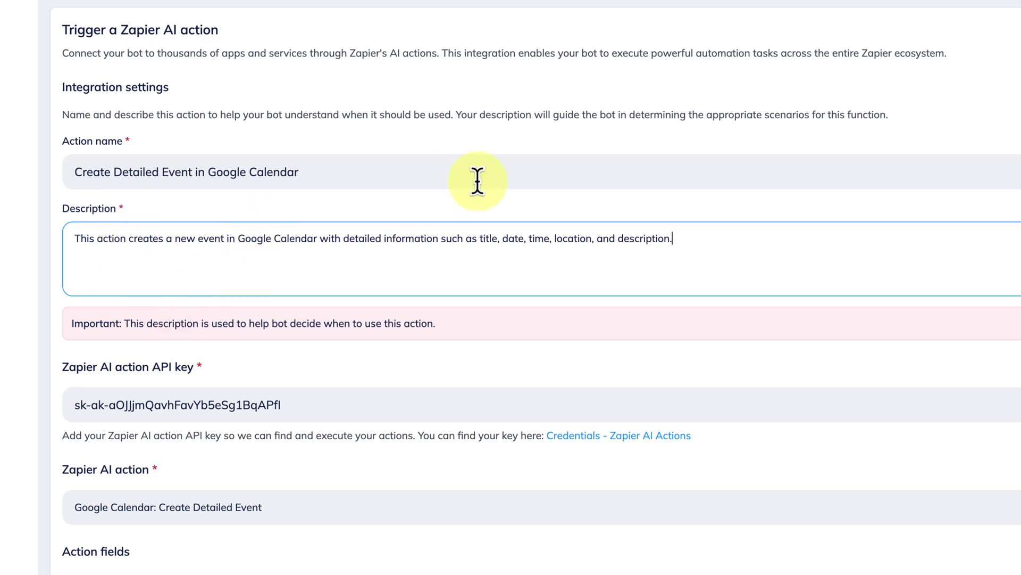
scroll(478, 182, "down", 3)
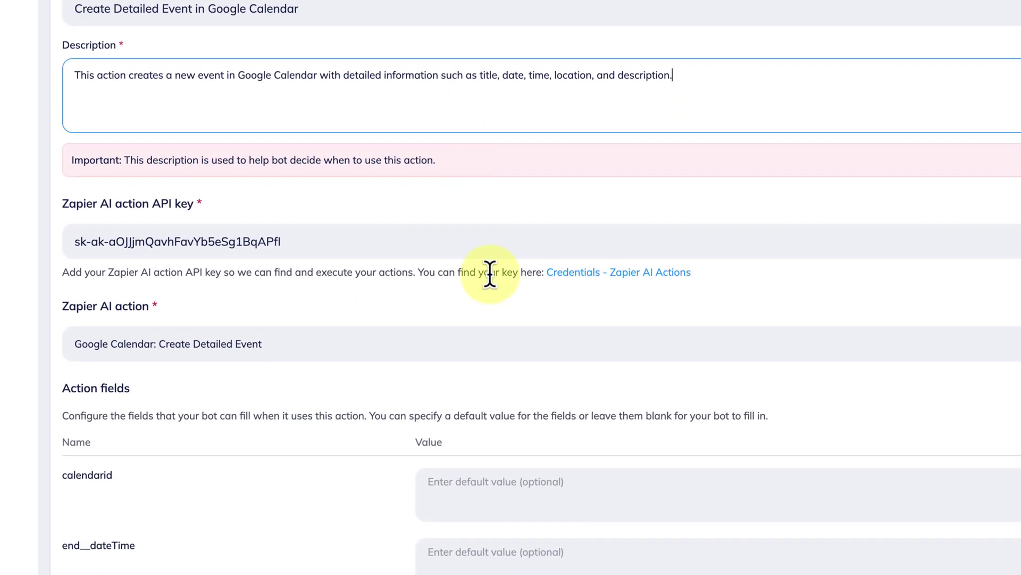
scroll(301, 117, "up", 1)
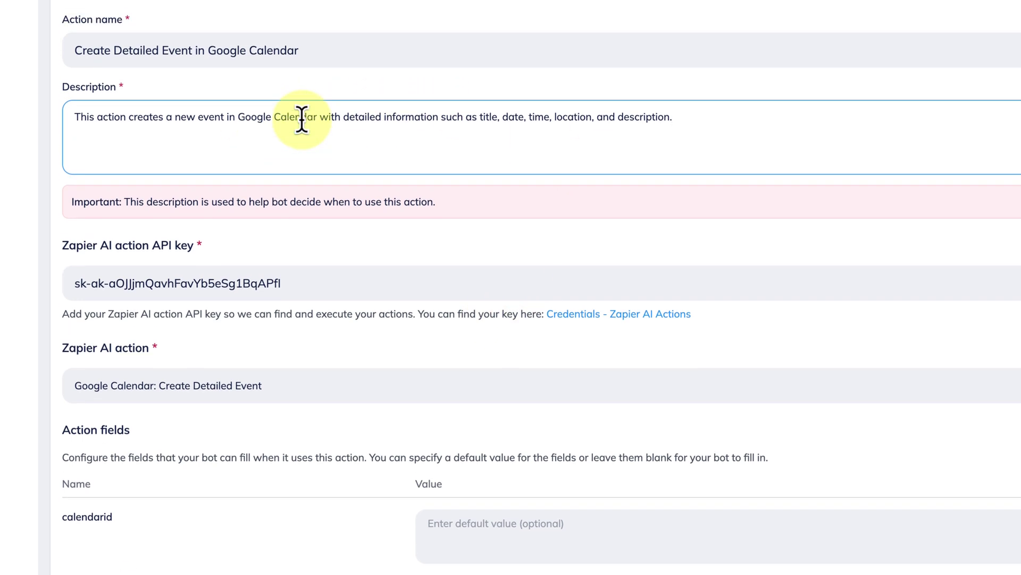
left_click(108, 117)
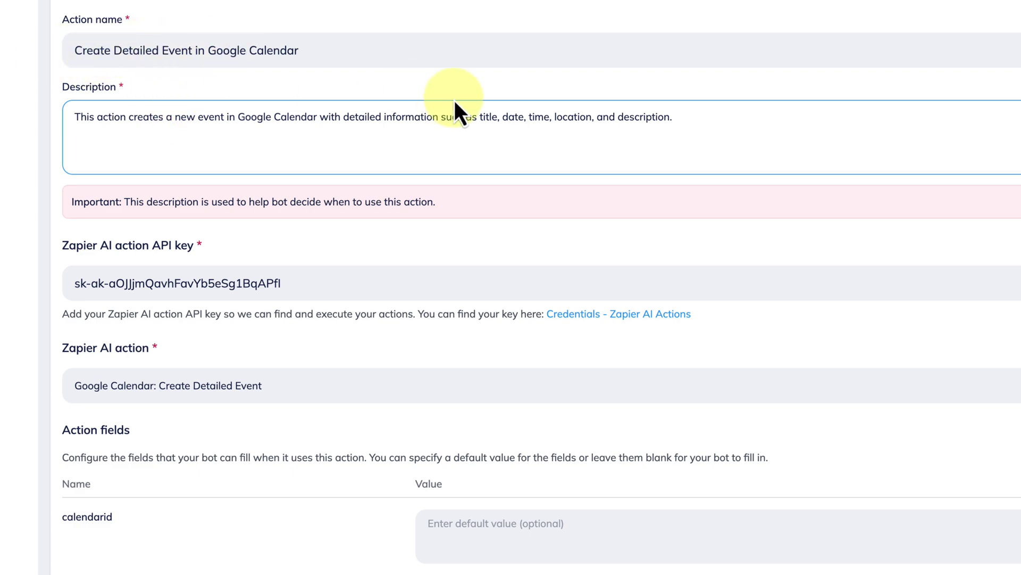
scroll(718, 306, "down", 2)
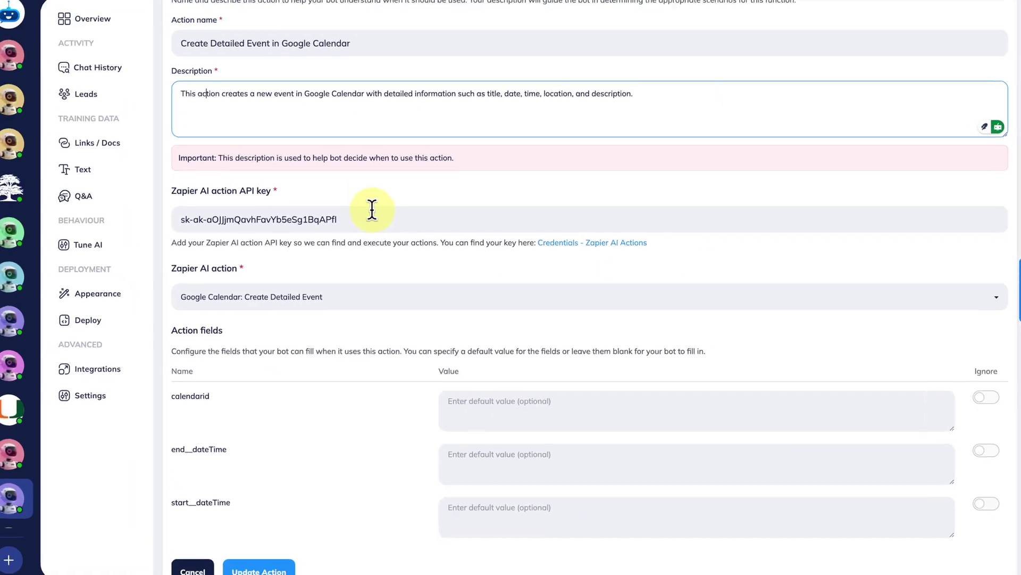
Keep Google Calendar: Create Detailed Event as the action and save it with Update Action.
scroll(366, 324, "down", 2)
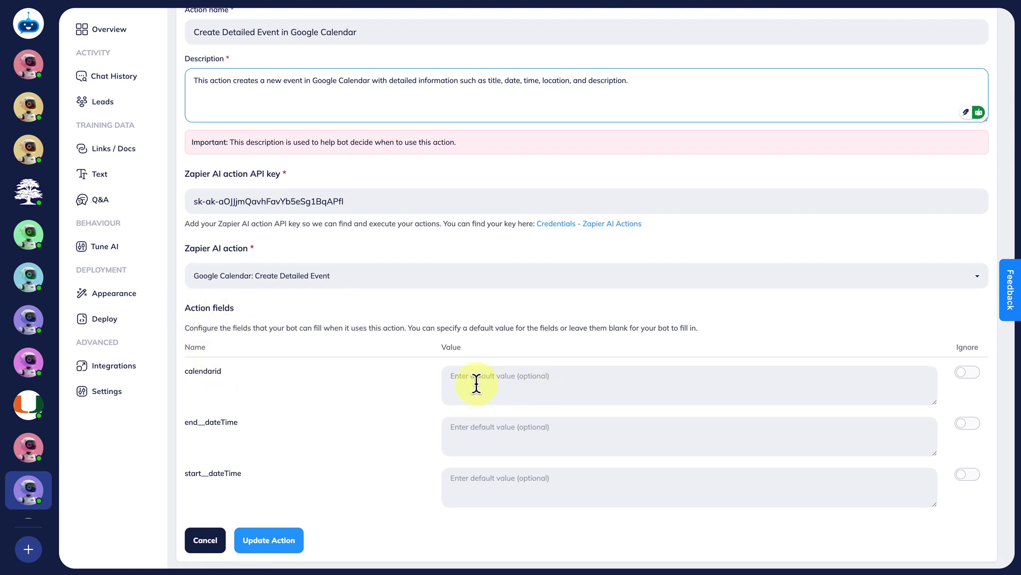
left_click(312, 372)
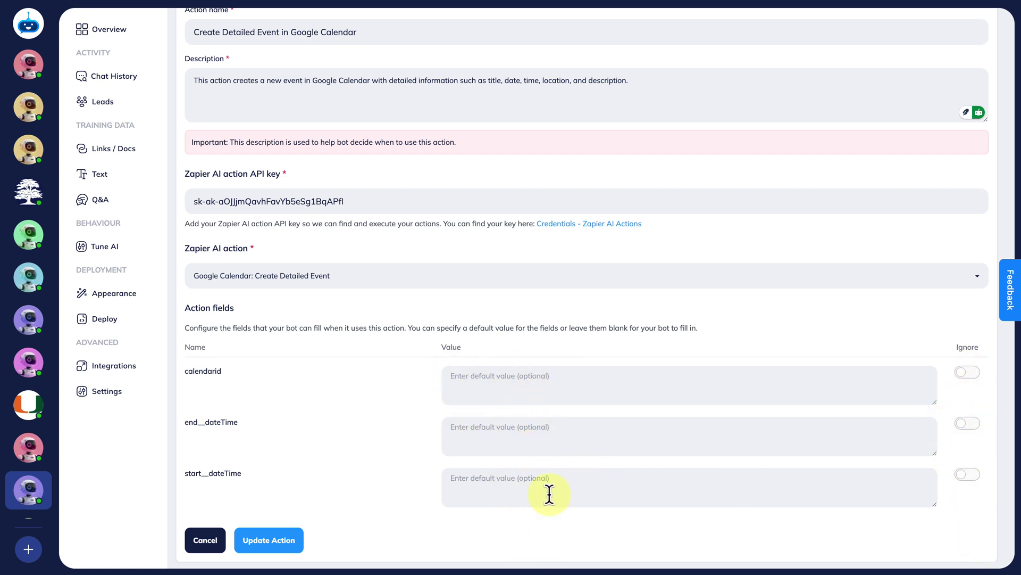
left_click(460, 428)
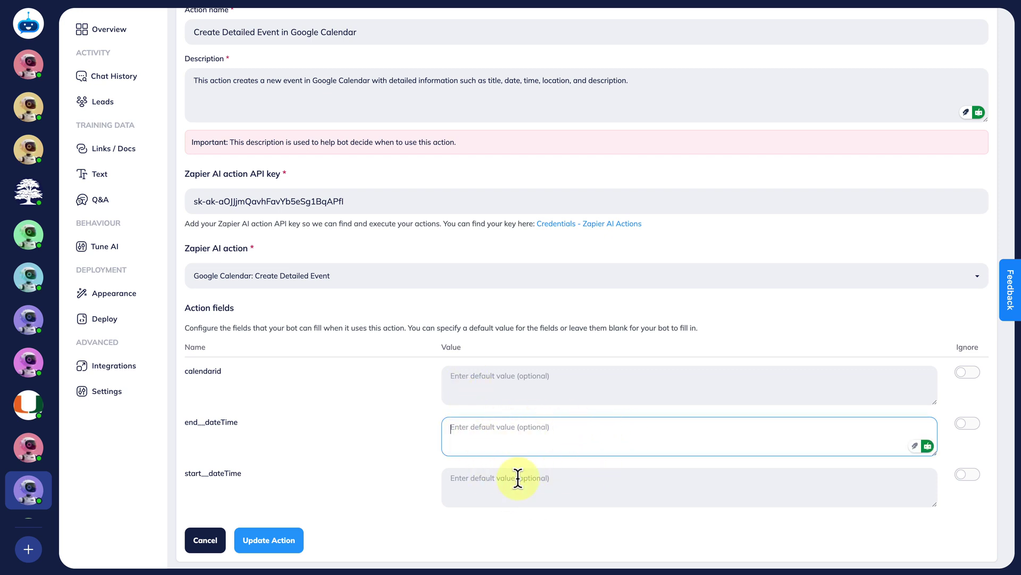
left_click(403, 418)
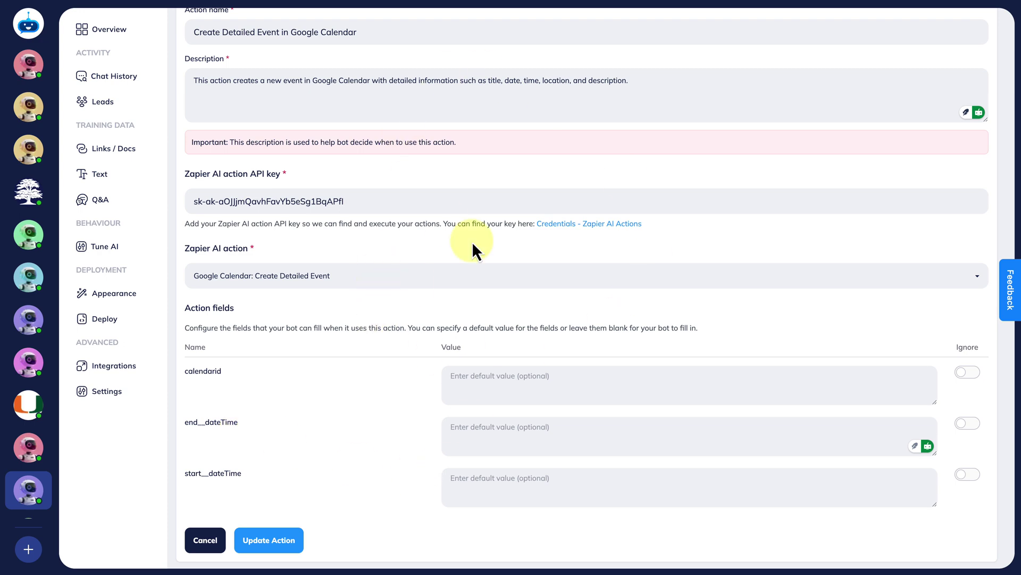
scroll(471, 242, "up", 3)
scroll(471, 241, "up", 1)
scroll(521, 427, "down", 4)
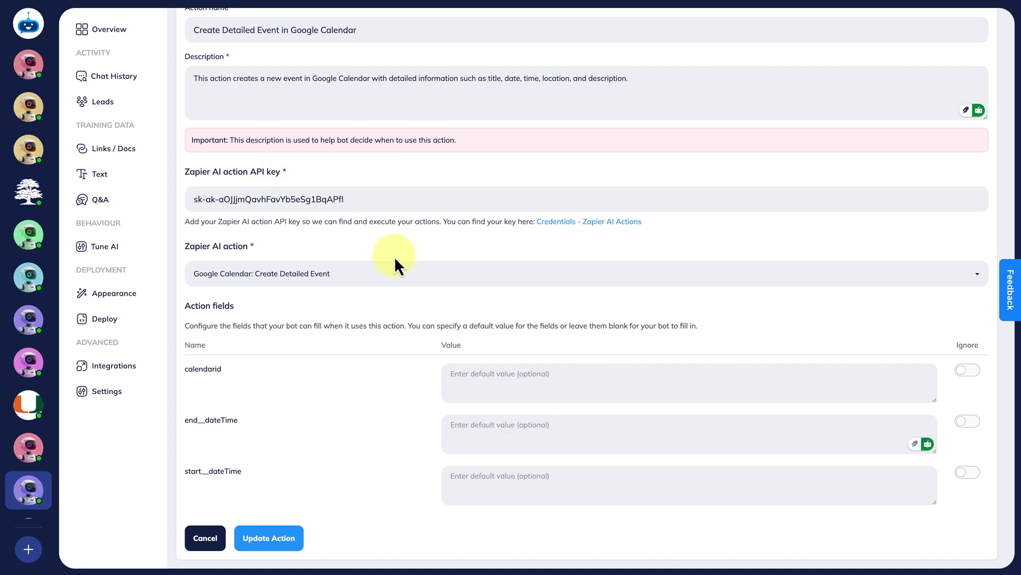
left_click(342, 278)
left_click(339, 273)
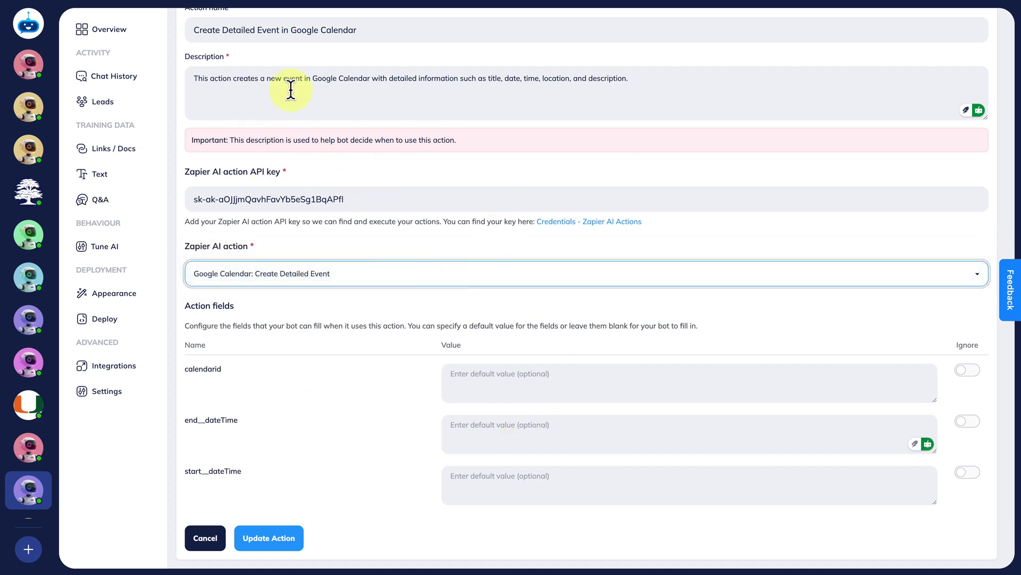
left_click(276, 548)
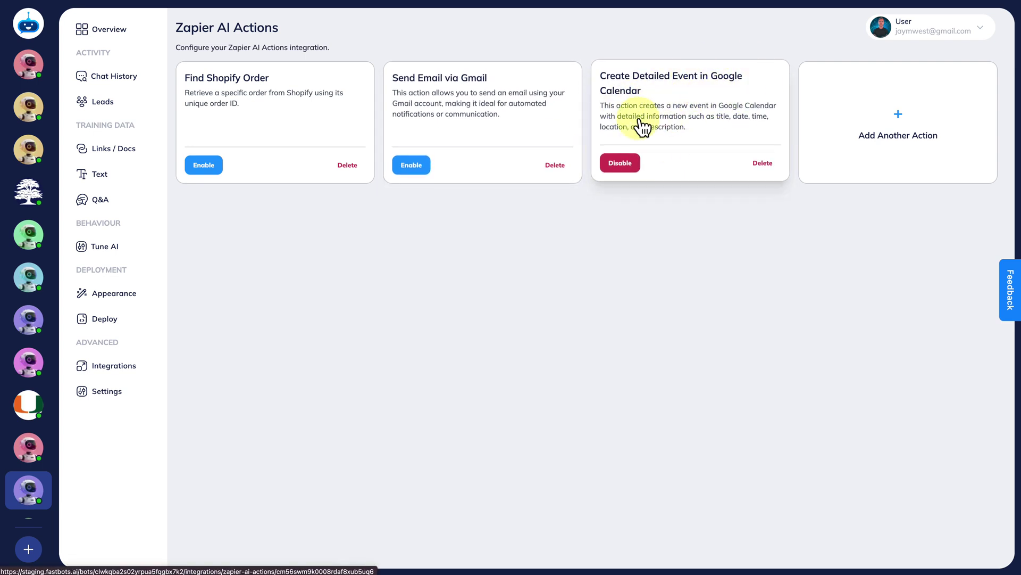
Open Tune AI to view the bot's model and demo-booking instruction prompt.
left_click(114, 250)
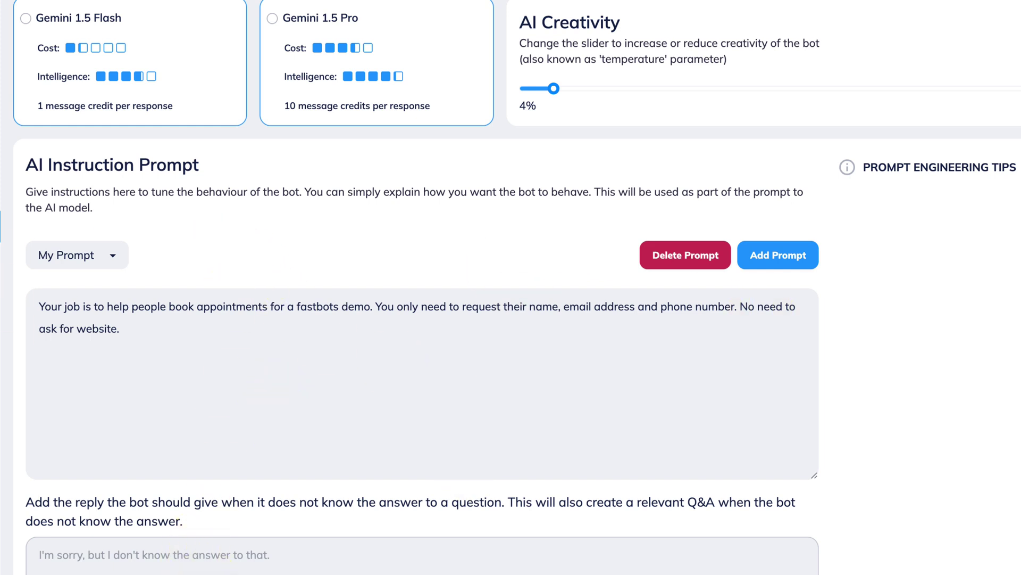
Switch to the bot's Overview page, where the test chat greets 'Hi, How can I help you today?'.
scroll(449, 467, "up", 2)
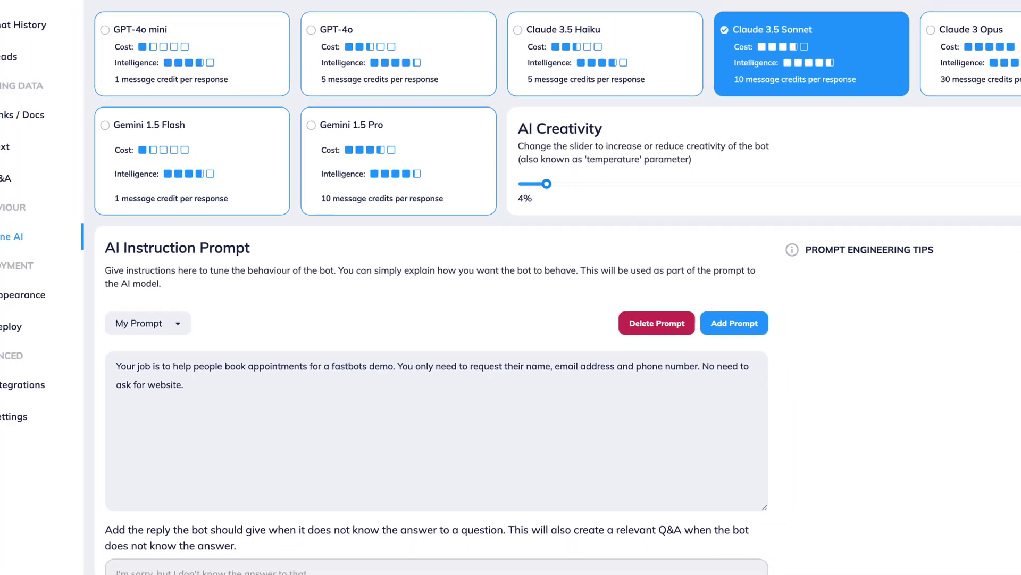
left_click(112, 30)
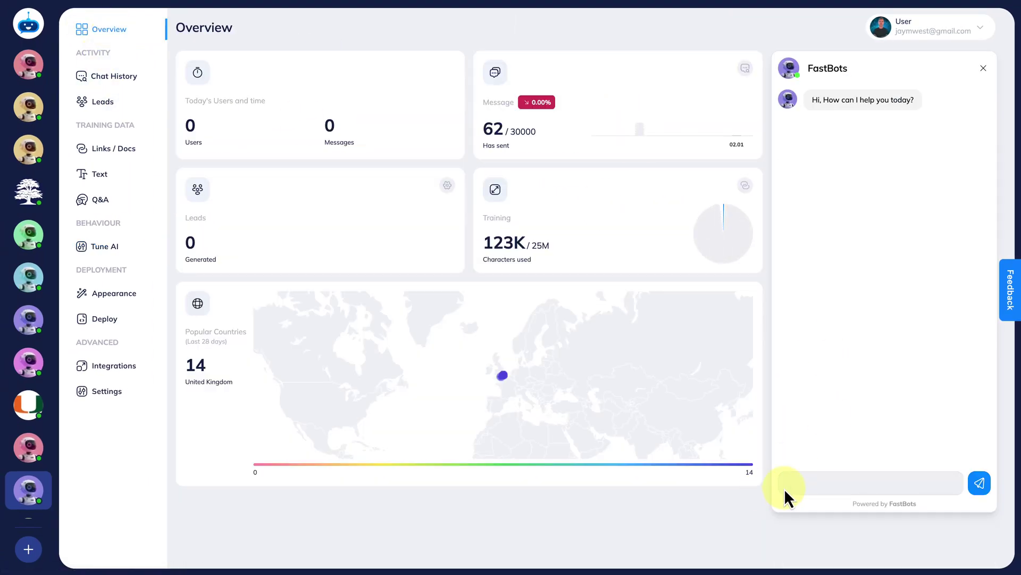
Send 'Hi' to the bot in the test chat.
left_click(825, 482)
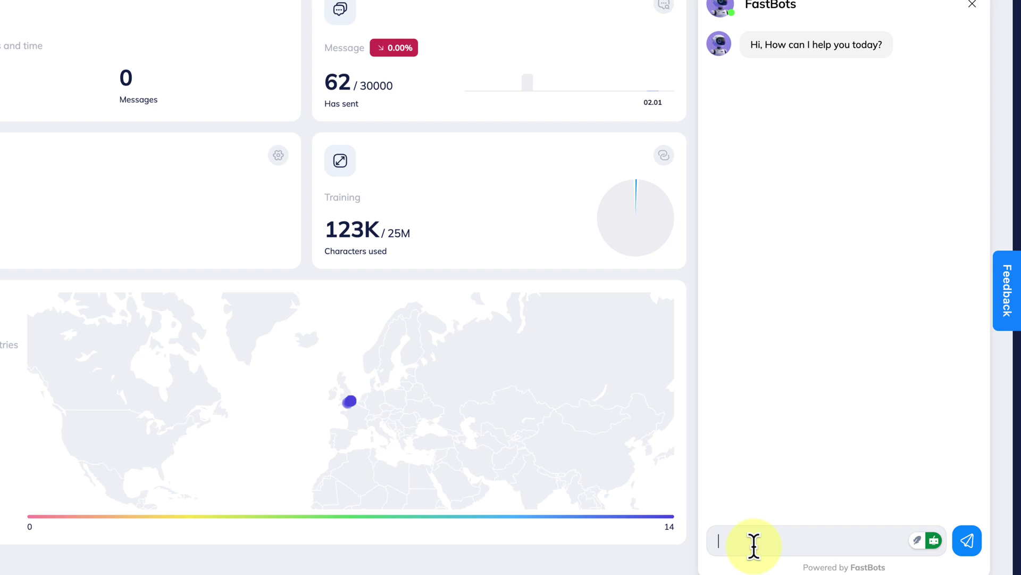
type("Hi")
key("Return")
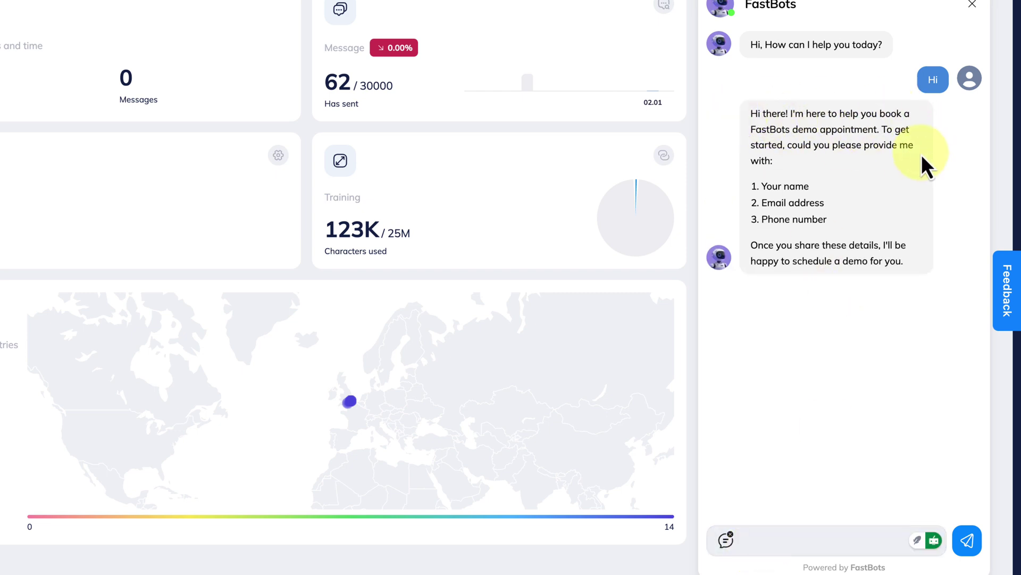
Reply with the contact's e-mail, full name and phone number to book the 4:00–5:00 PM demo.
left_click(748, 539)
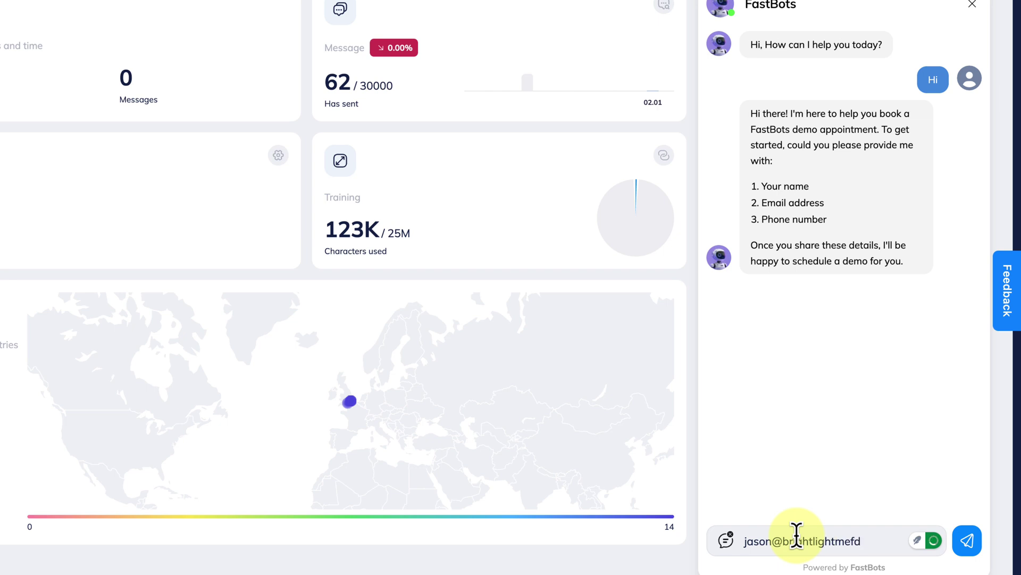
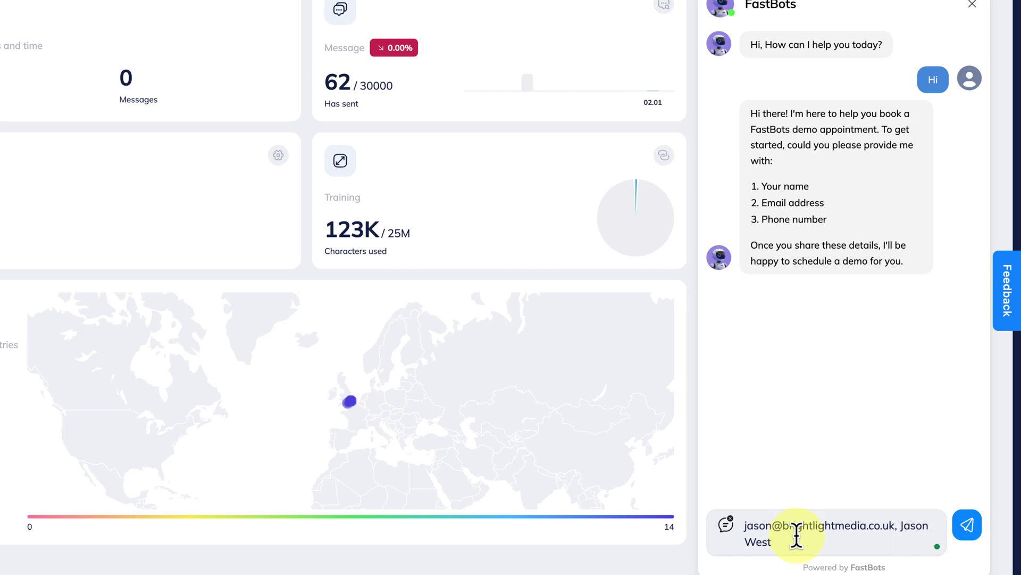
key("Return")
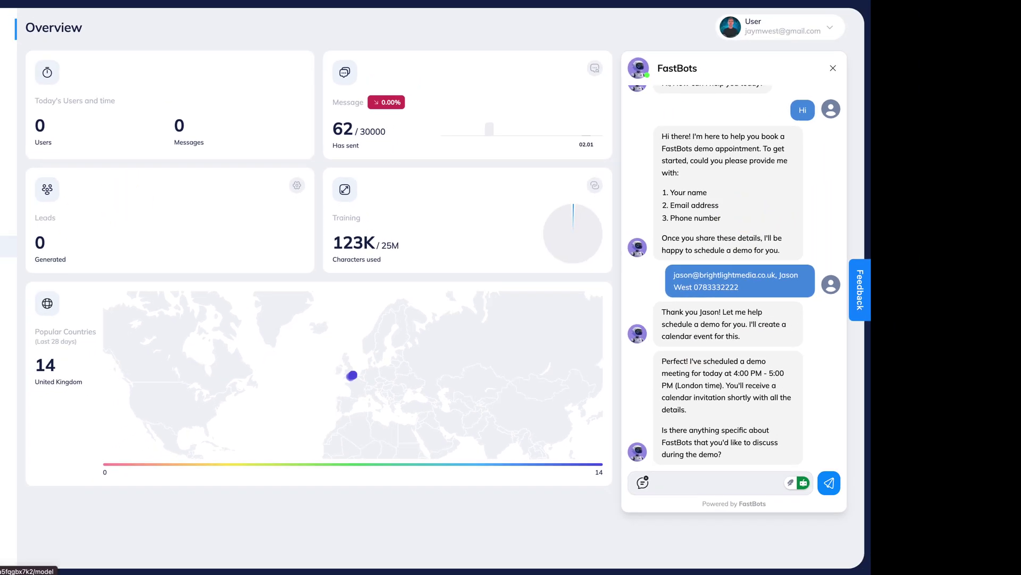
Go from Tune AI to the bot's Integrations page listing Zapier, Make and Zapier AI Actions.
left_click(9, 246)
left_click(133, 362)
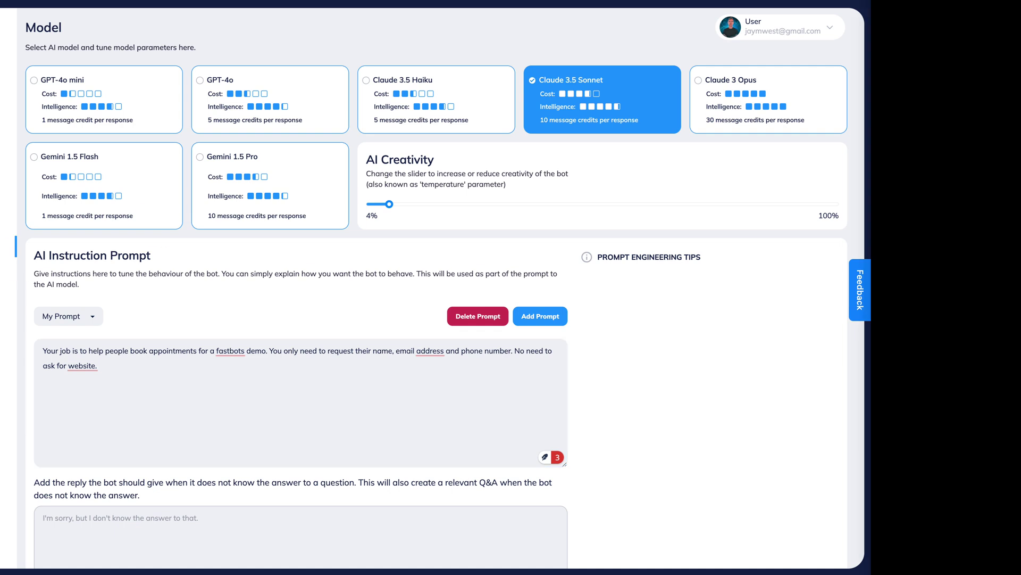
left_click(7, 365)
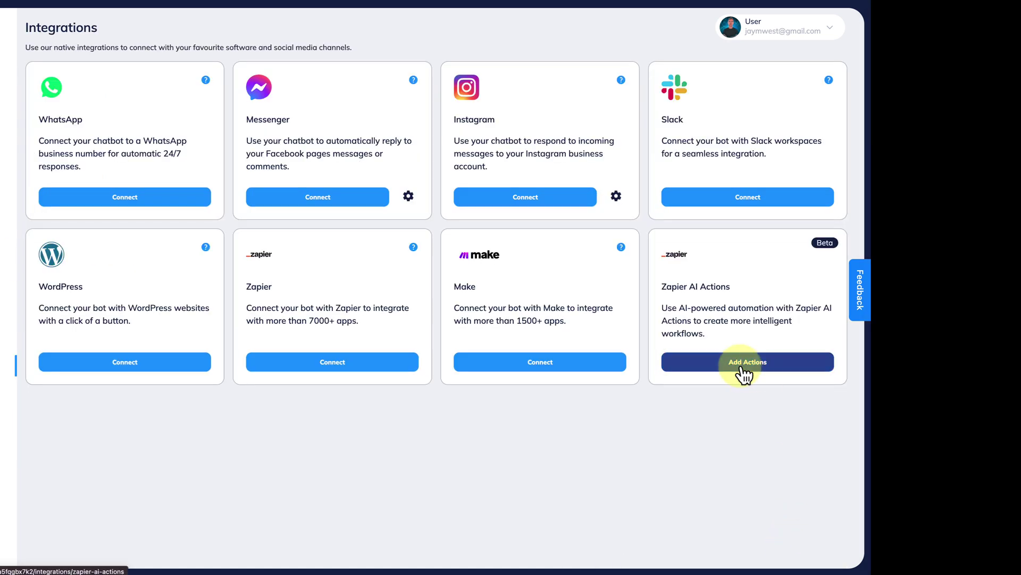
Save the Send Email via Gmail action, enable it, and disable the Google Calendar event action.
left_click(812, 367)
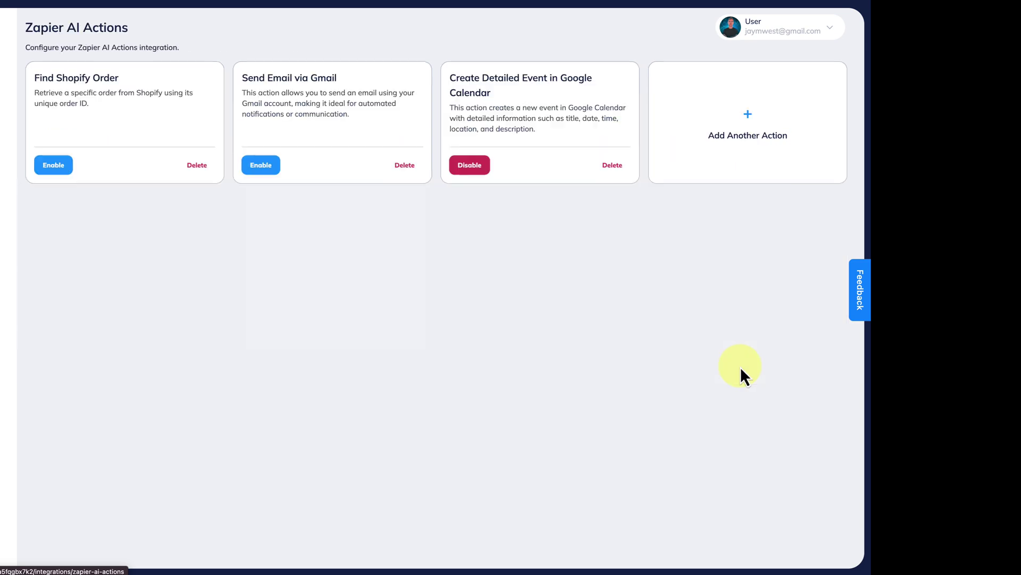
left_click(301, 114)
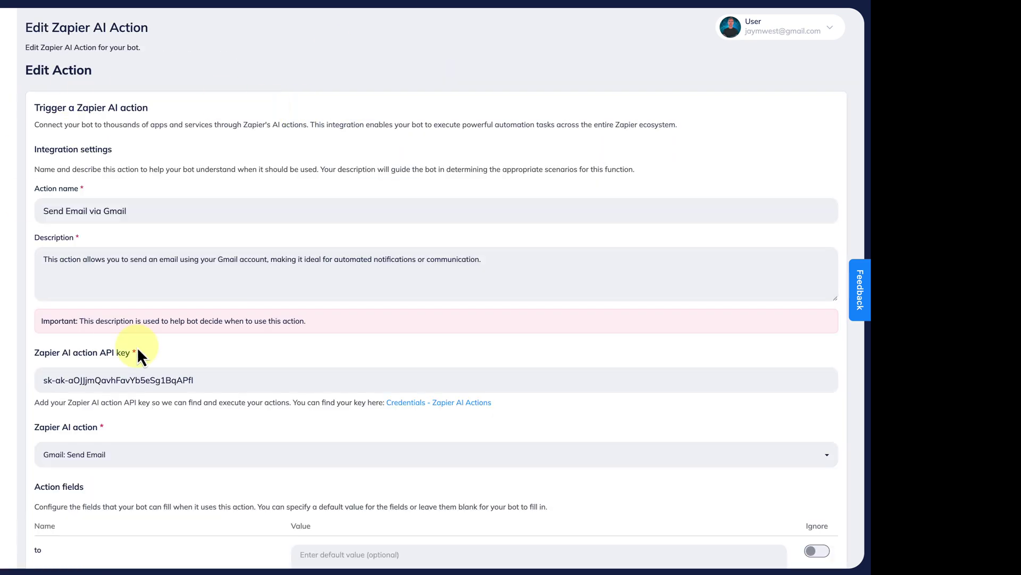
scroll(136, 346, "down", 3)
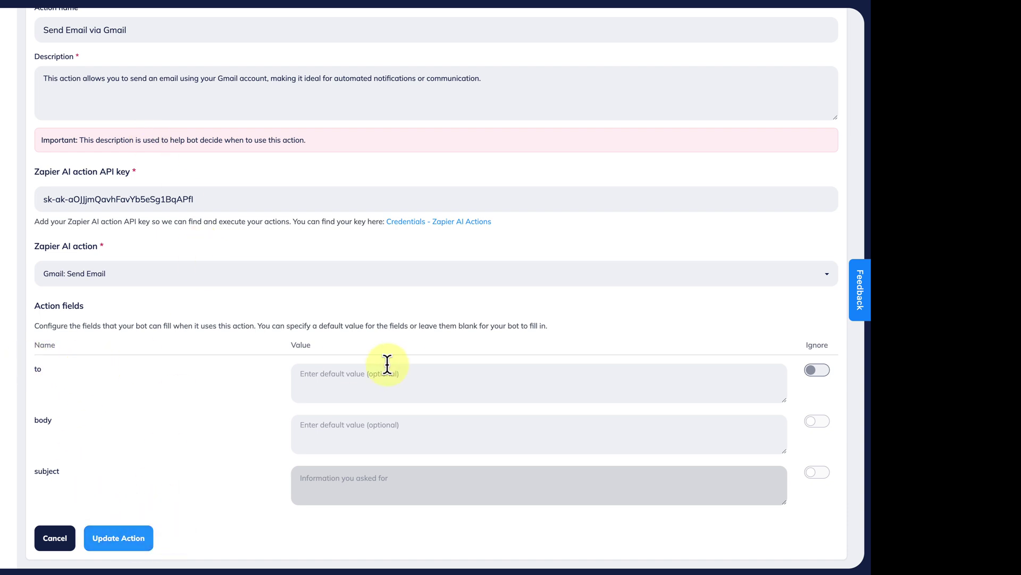
left_click(115, 540)
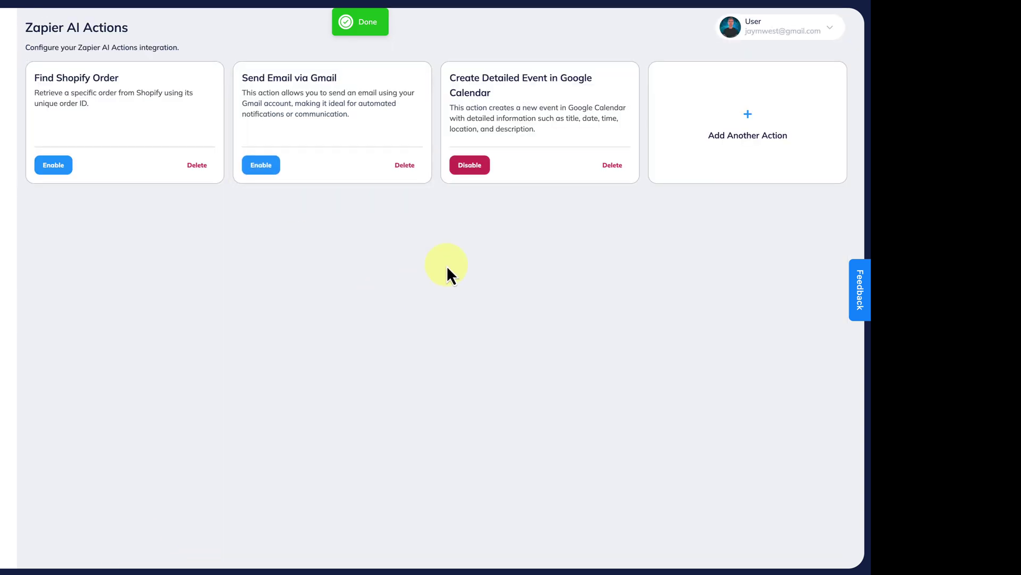
left_click(476, 162)
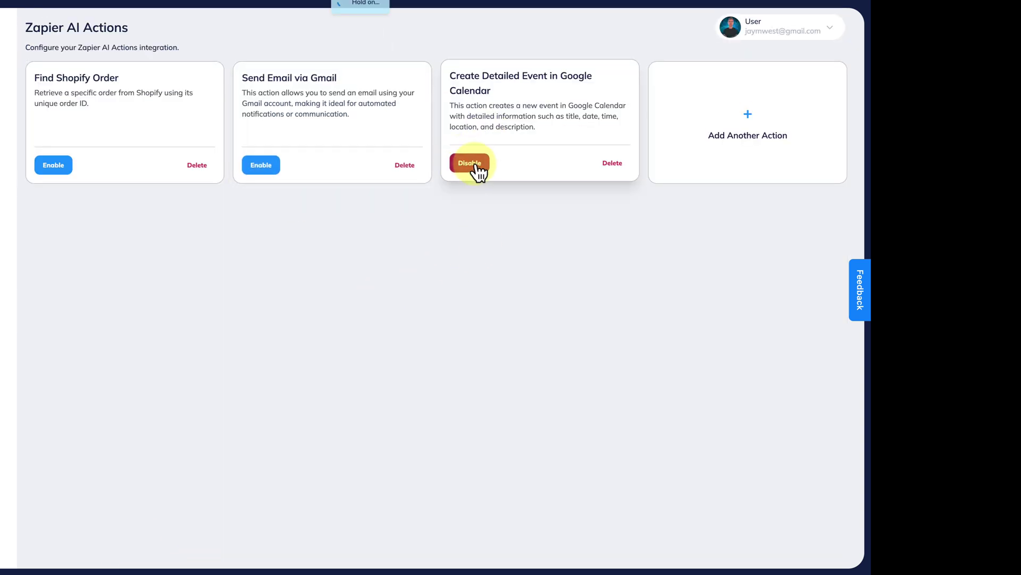
left_click(269, 168)
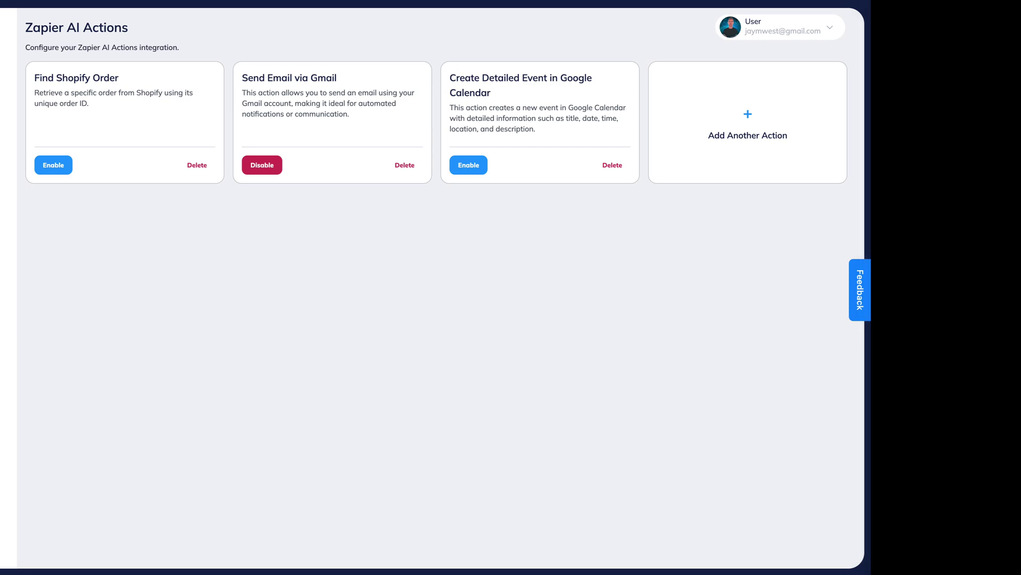
In Tune AI, paste the email-offer instructions over the old AI Instruction Prompt.
left_click(8, 246)
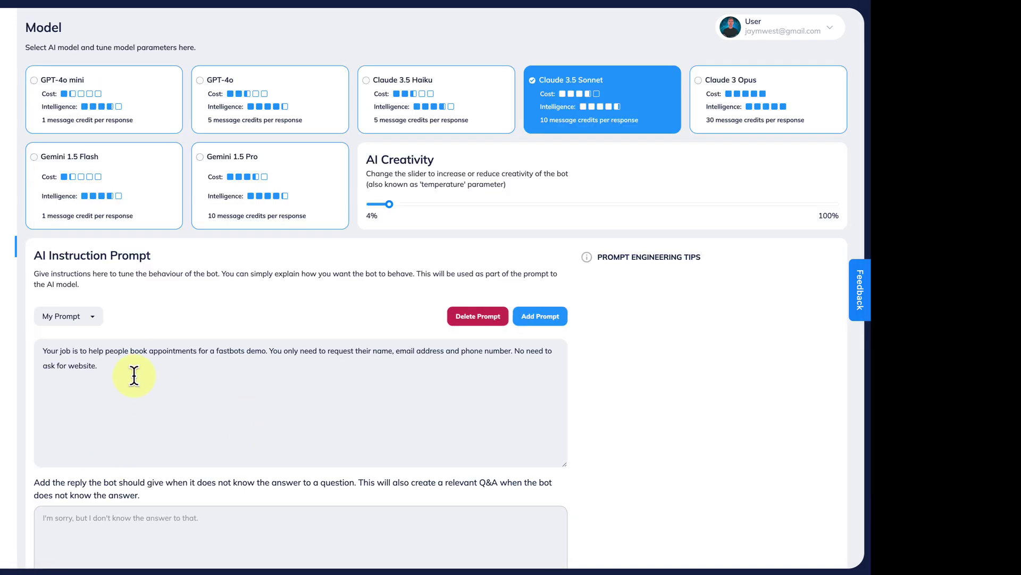
left_click_drag(137, 376, 42, 350)
type("You must answer questions using the information and then ask the user if they would like to receive an email with more information about how FastBots can help them.")
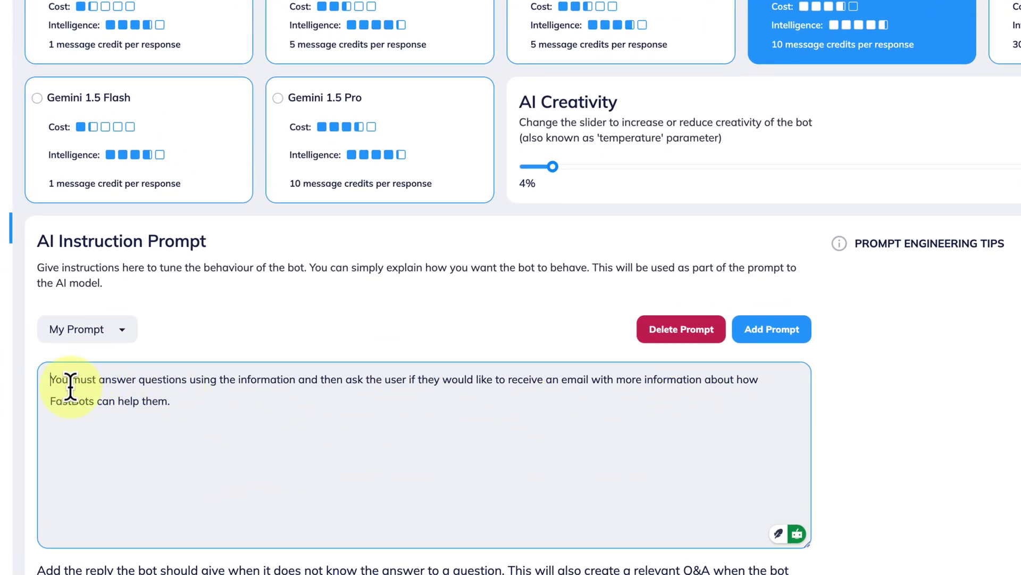
left_click(192, 402)
scroll(451, 269, "down", 3)
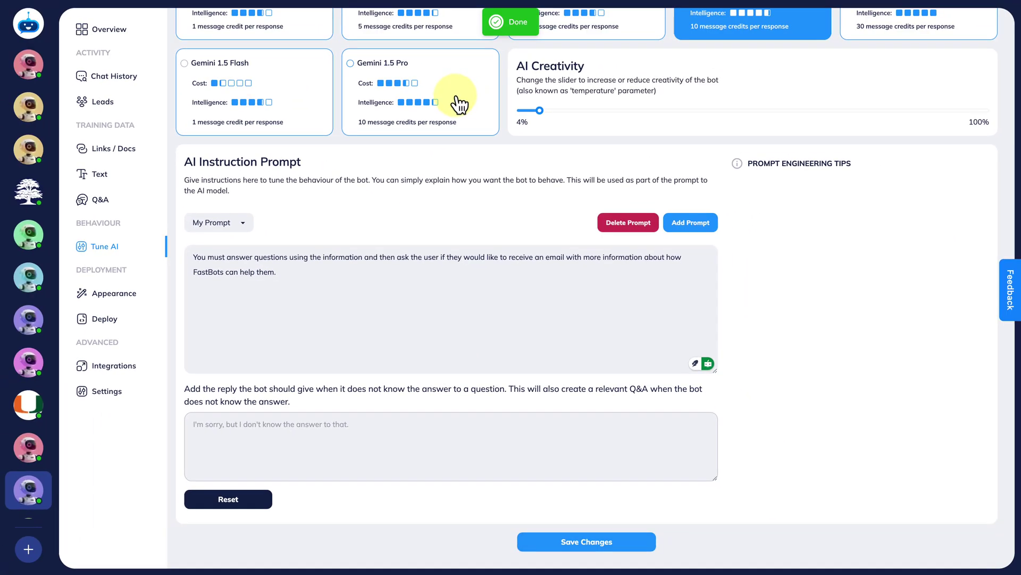
Ask the test chat how FastBots can help a dental practice.
left_click(114, 31)
left_click(821, 484)
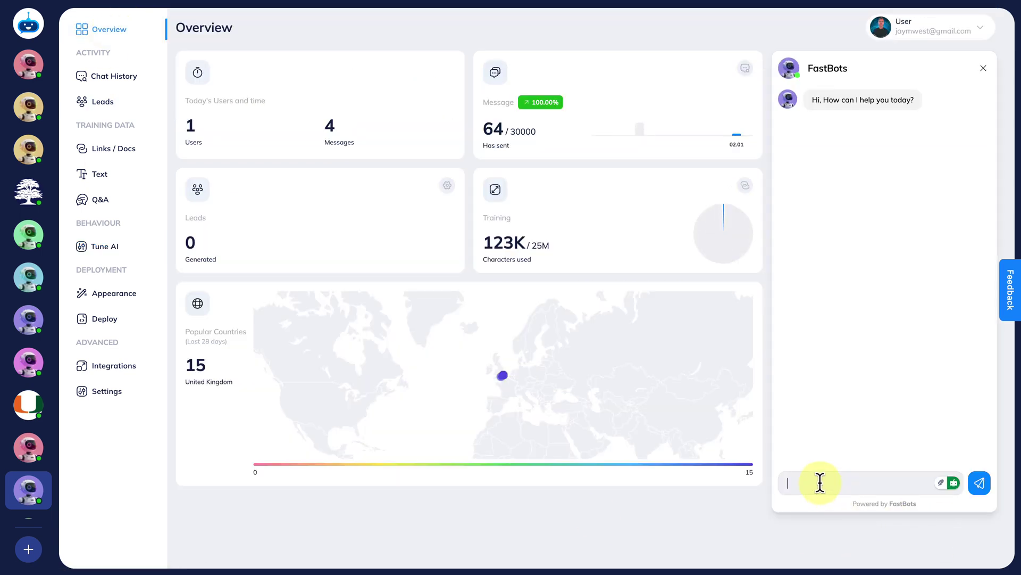
type("Can you tell me more about how ")
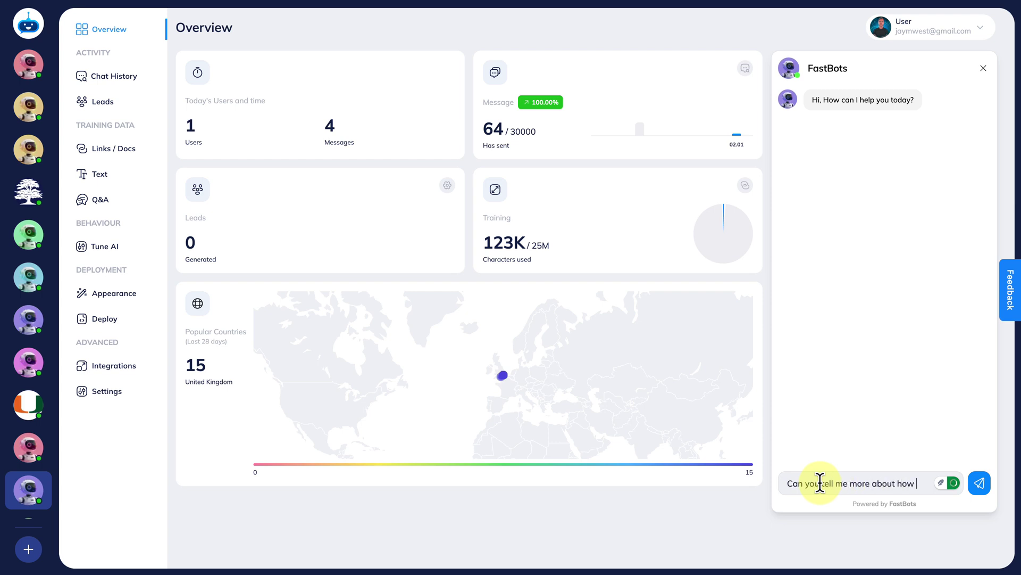
type("fastbots can g")
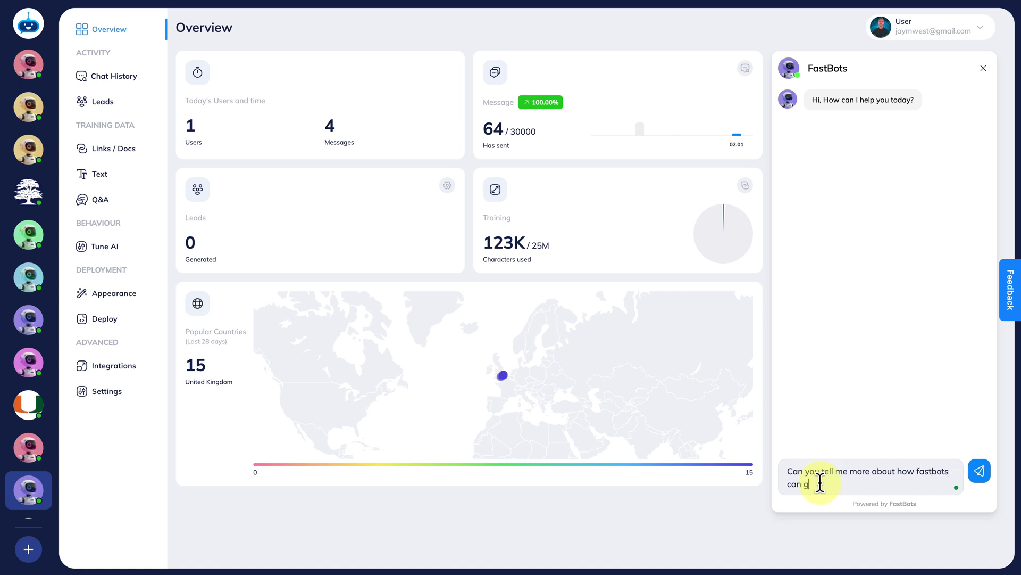
type("elp my dental practice?")
key("Return")
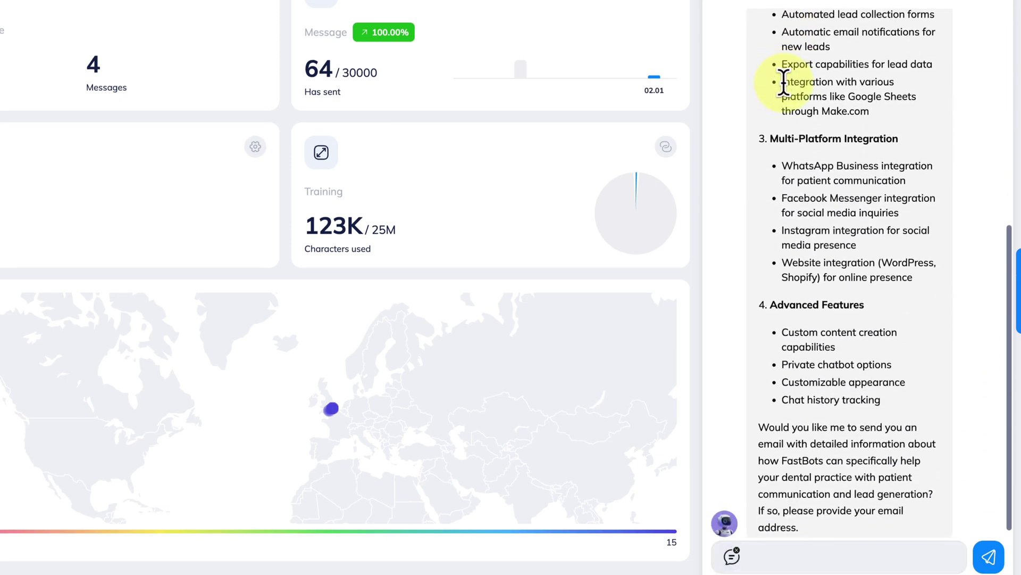
scroll(809, 146, "up", 3)
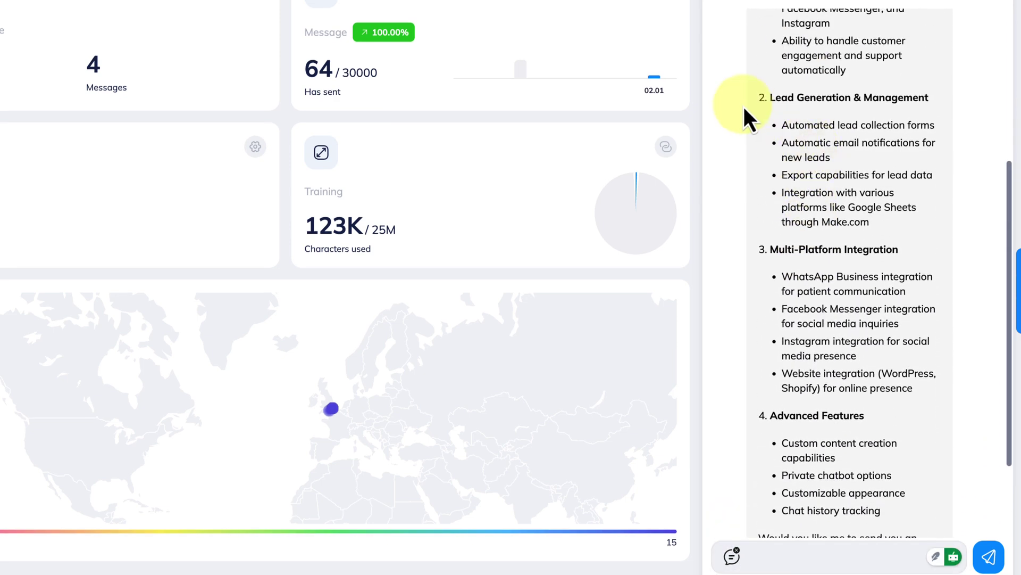
scroll(892, 242, "down", 3)
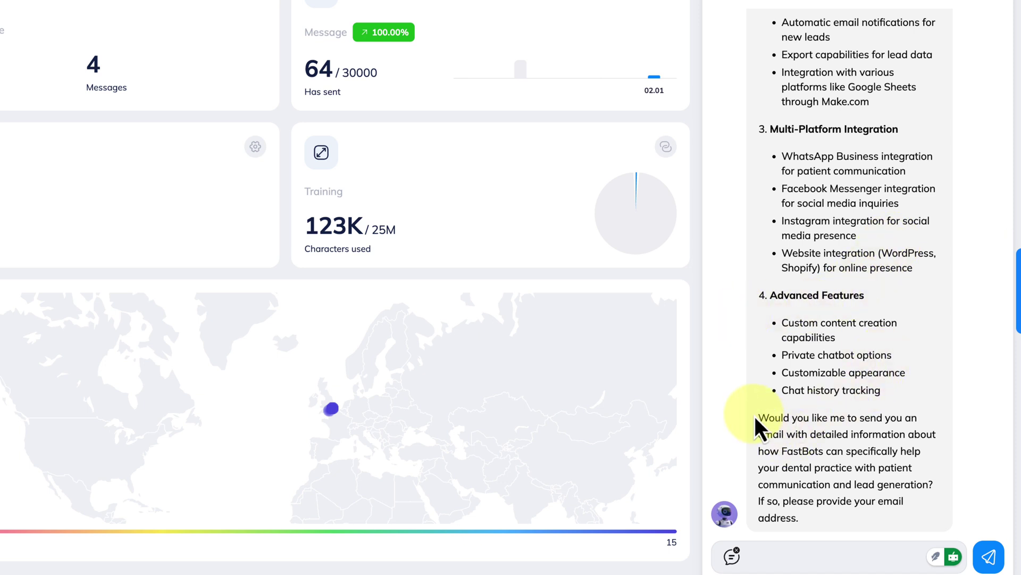
Accept the bot's offer of an information email by replying 'Yes please'.
left_click_drag(760, 416, 881, 456)
left_click(881, 455)
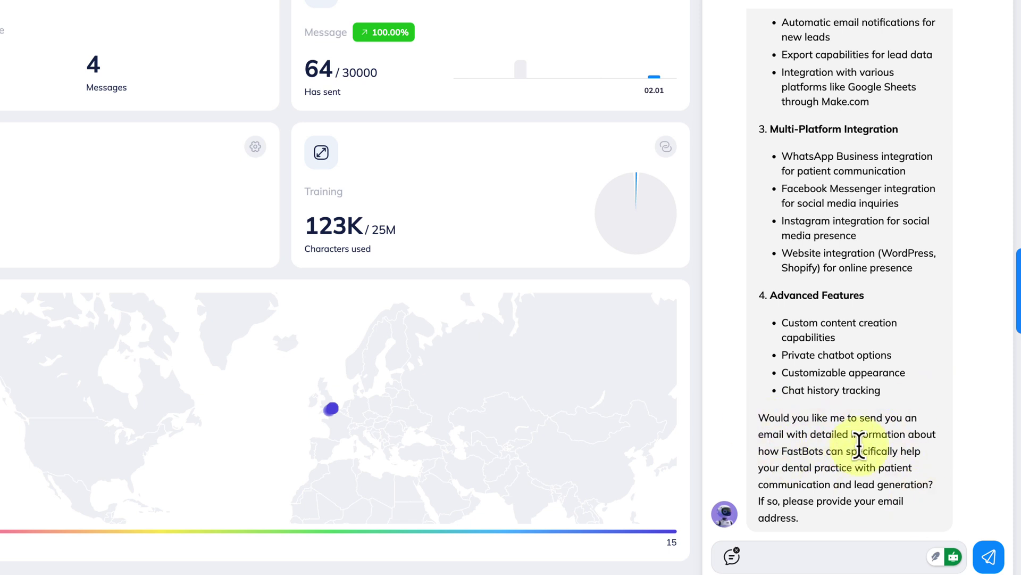
left_click_drag(769, 467, 854, 468)
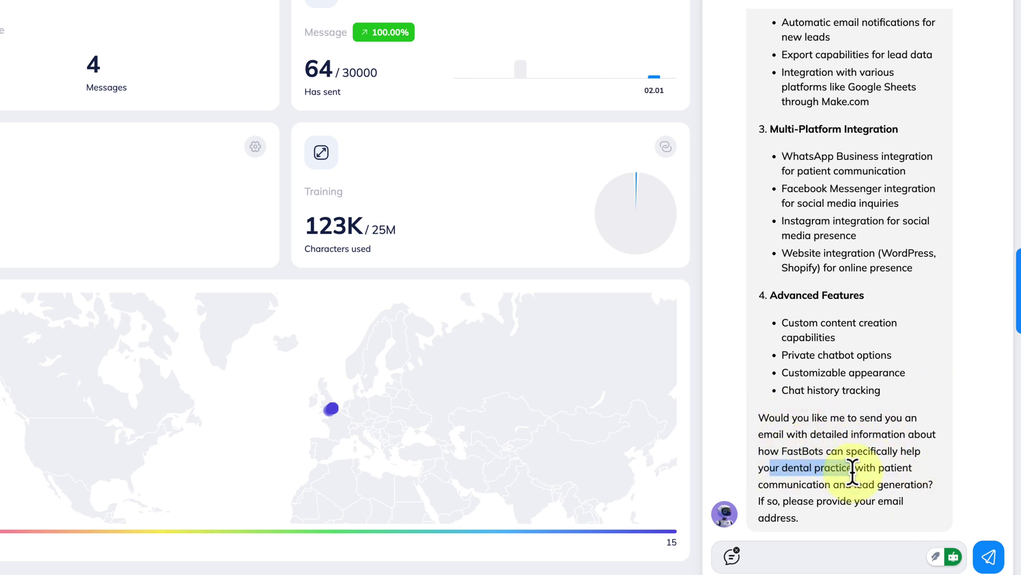
left_click(756, 553)
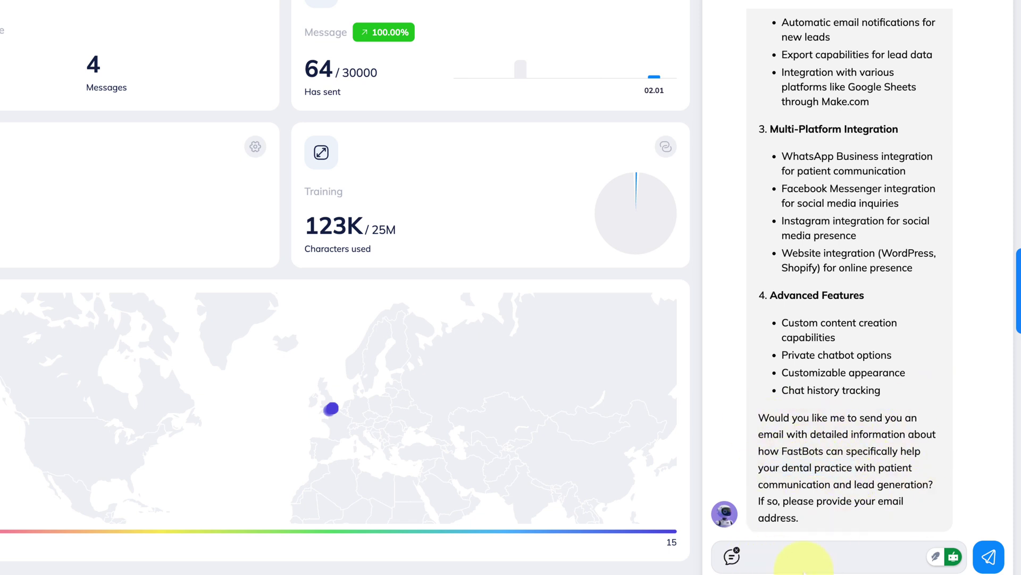
type("Yes please")
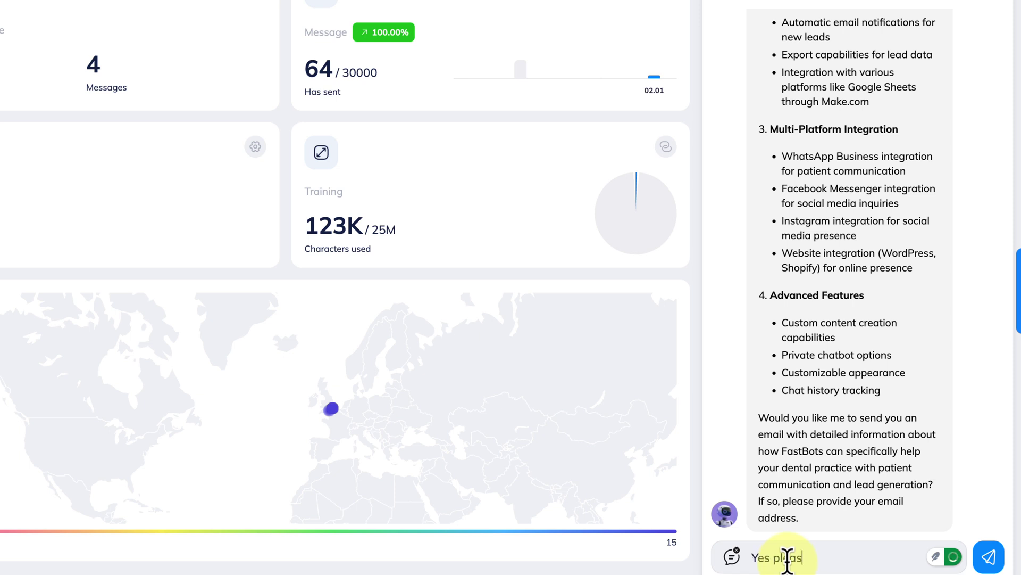
key("Return")
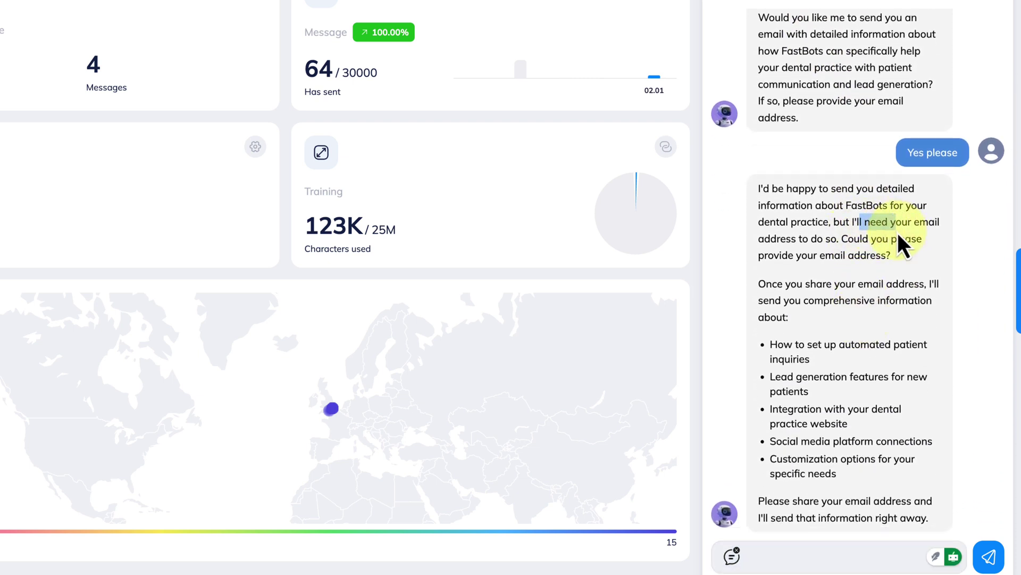
Send the bot the requested email address.
left_click_drag(865, 222, 899, 240)
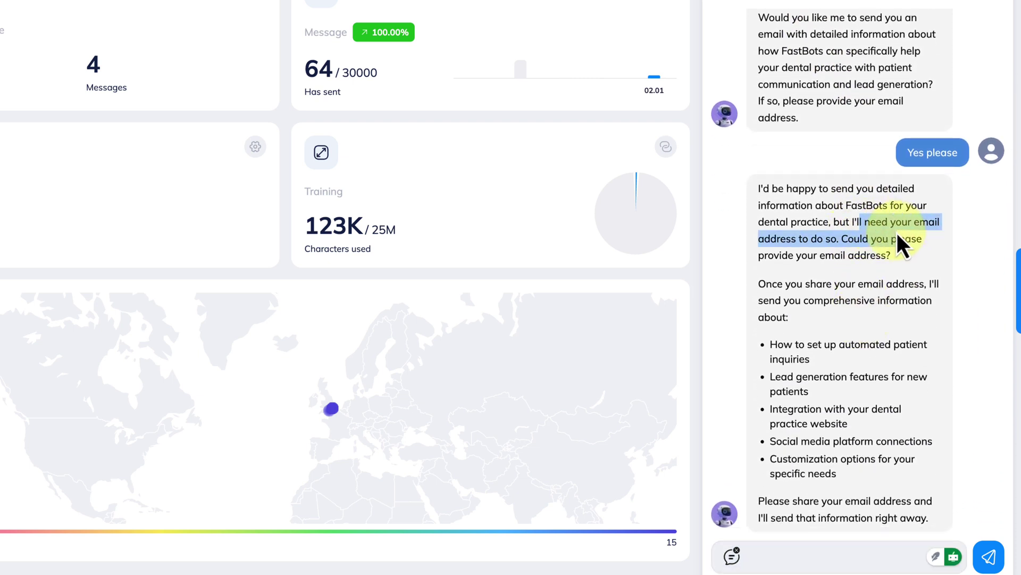
left_click(802, 559)
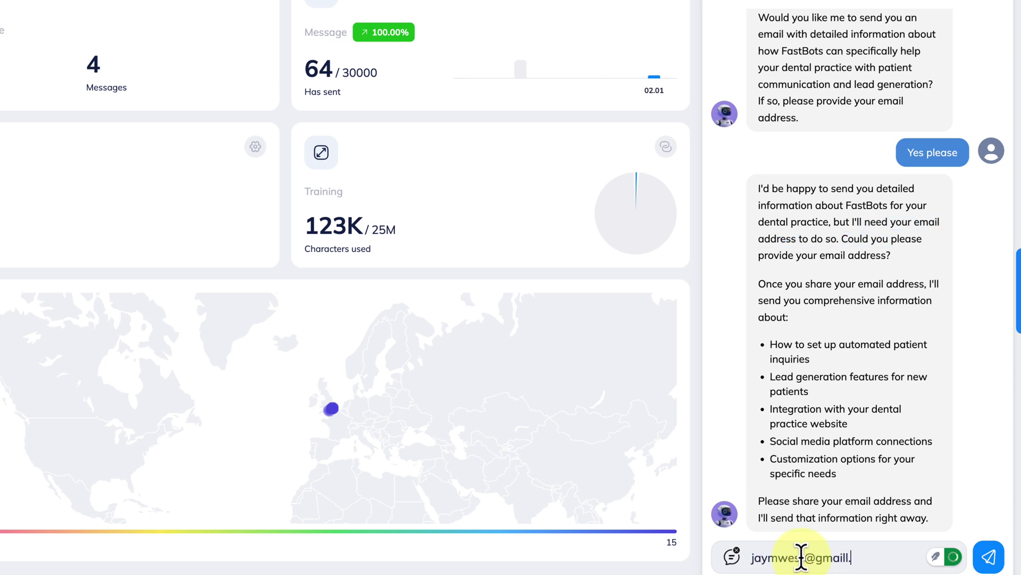
key("Return")
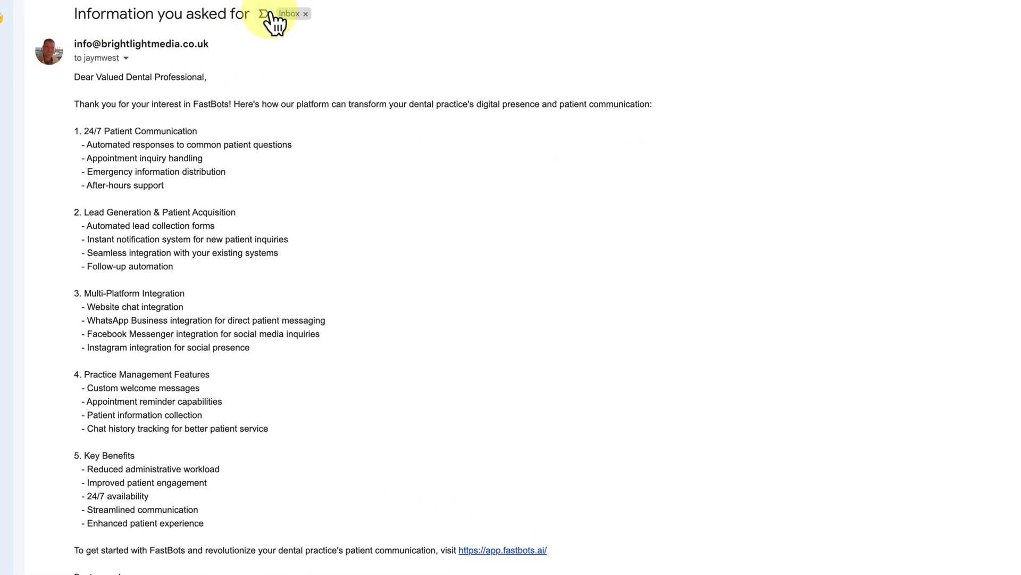
Read the email's opening and its bullets on after-hours support and common patient questions.
left_click_drag(67, 109, 372, 101)
left_click(366, 102)
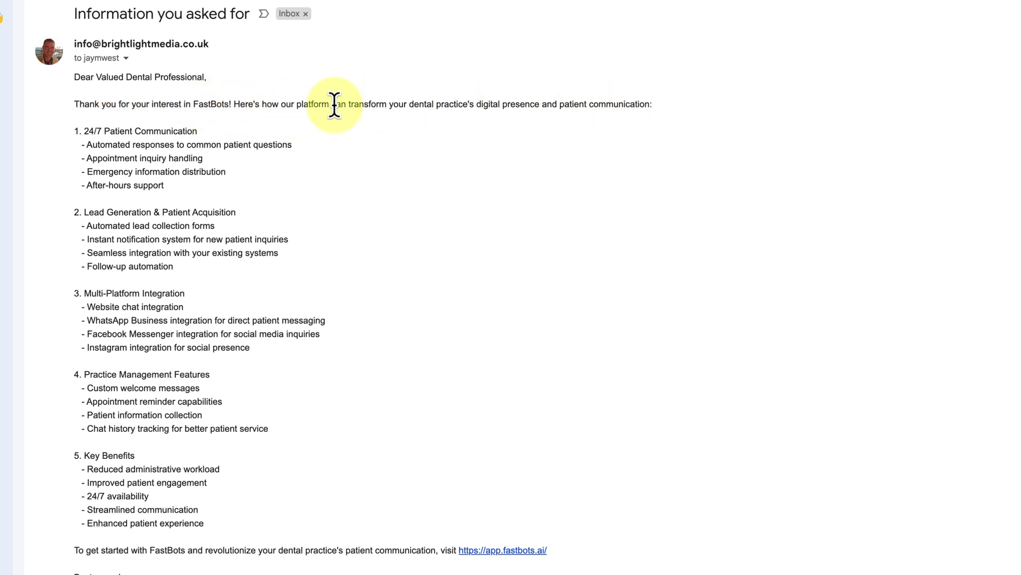
left_click_drag(394, 103, 668, 115)
left_click(675, 113)
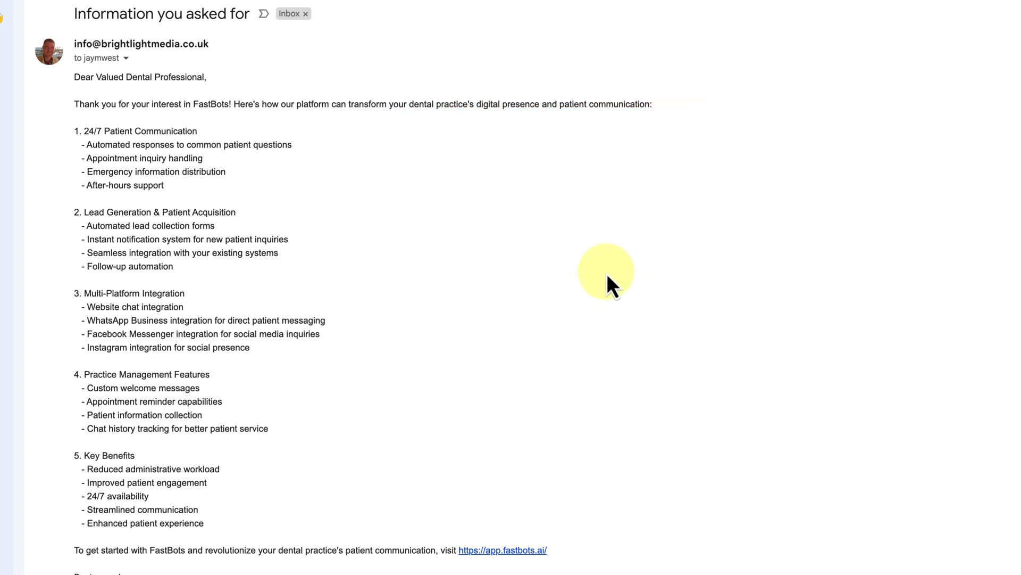
scroll(608, 276, "down", 3)
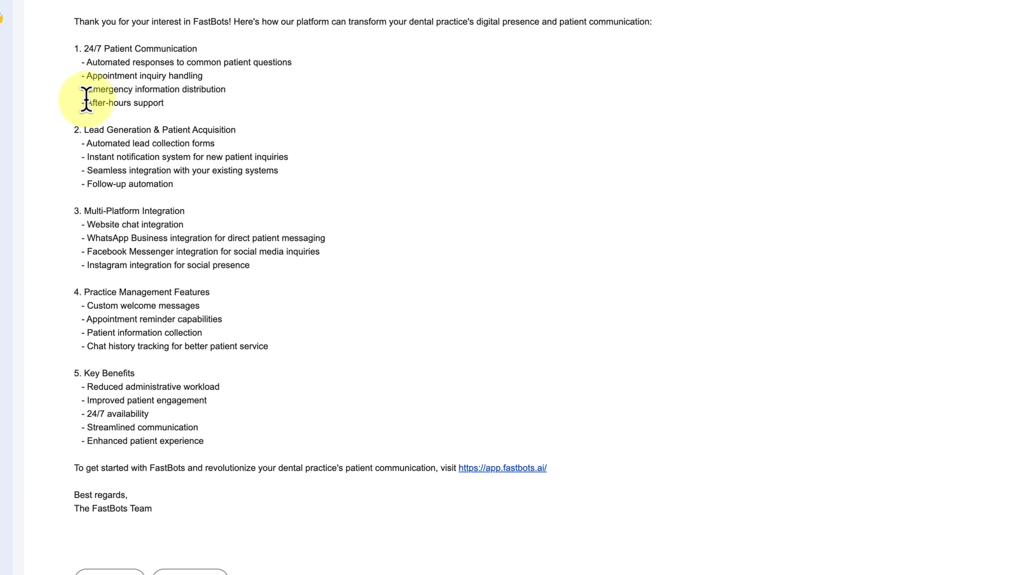
left_click_drag(87, 102, 177, 115)
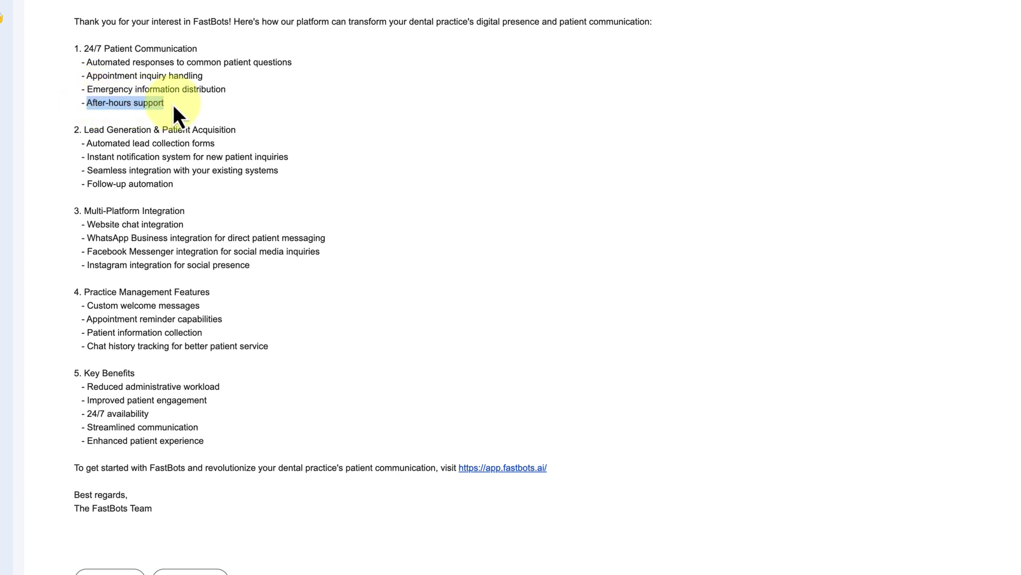
left_click(174, 106)
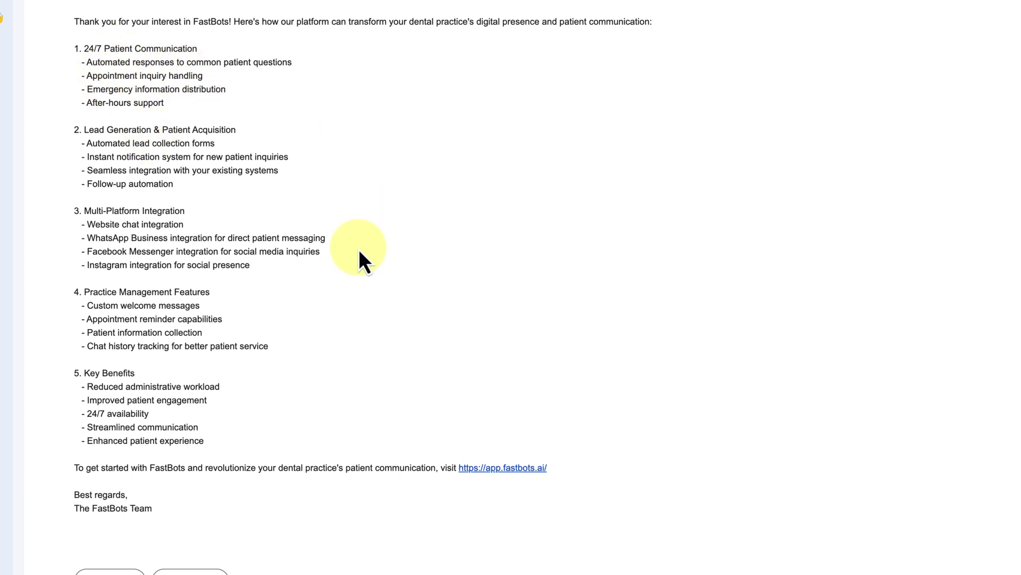
left_click_drag(185, 62, 297, 63)
left_click(298, 63)
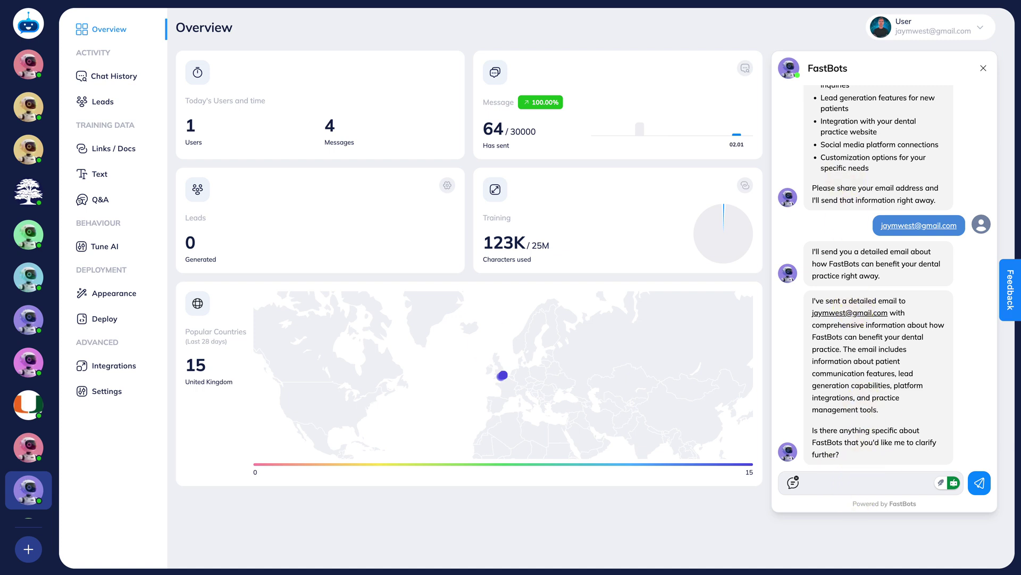
From Integrations' Zapier AI Actions, enable Find Shopify Order and disable Send Email via Gmail.
left_click(111, 367)
left_click(883, 367)
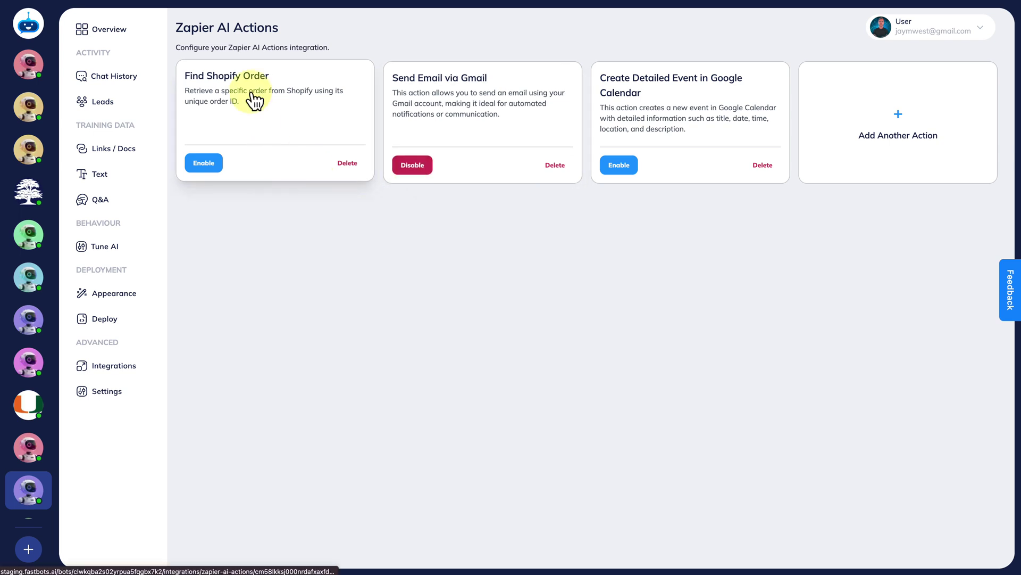
left_click(202, 164)
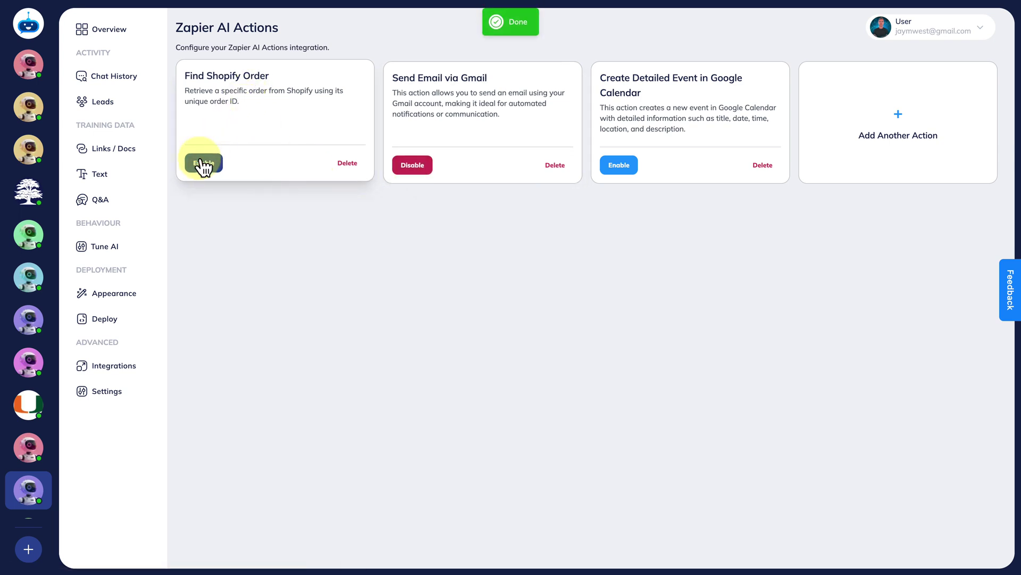
left_click(414, 166)
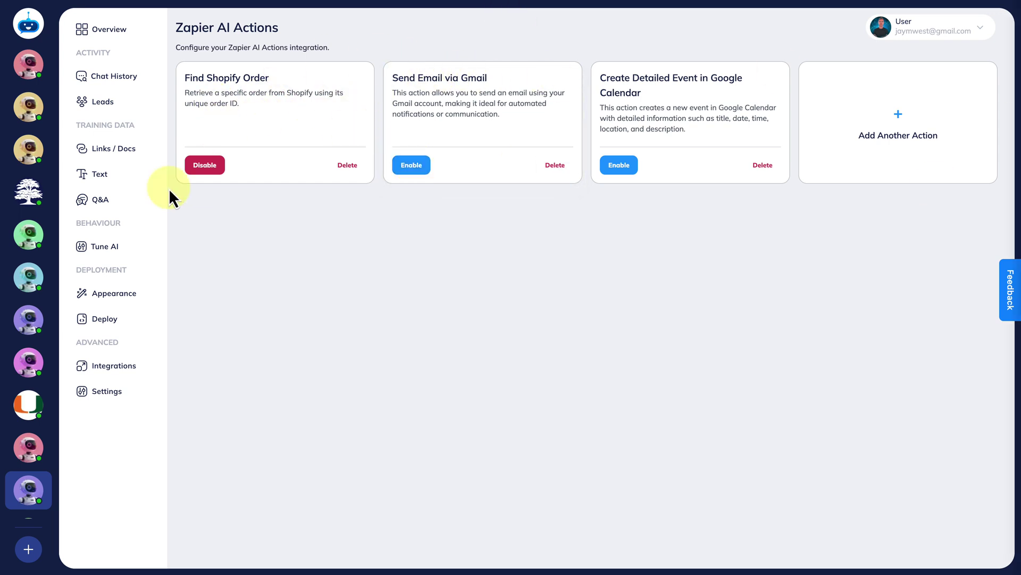
In Tune AI, paste the order-focused instructions over the old AI Instruction Prompt.
left_click(109, 247)
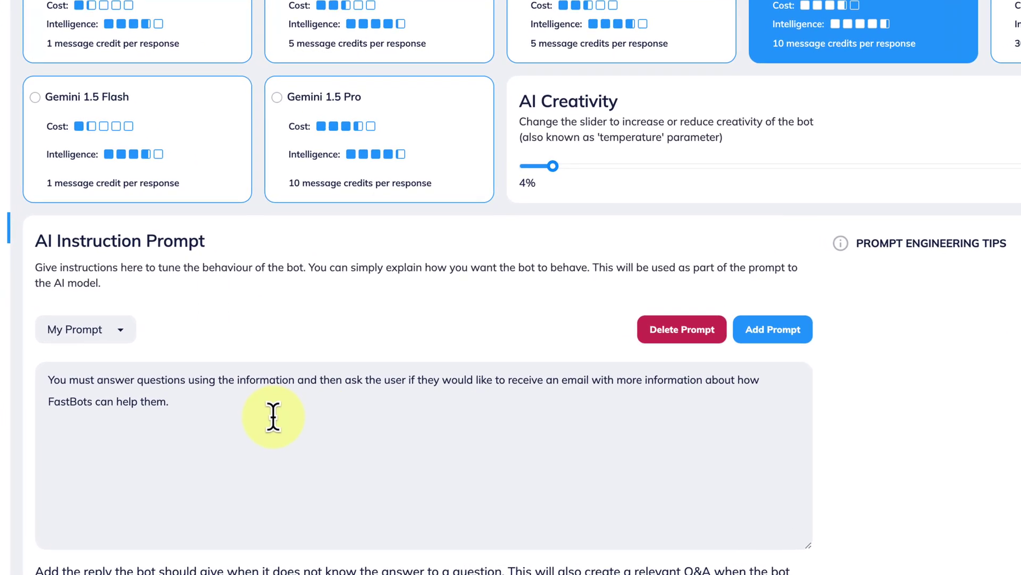
left_click_drag(203, 410, 2, 373)
type("Your job is to help users learn how to use FastBots and to help them find the latest information about their orders such as shipping details.")
left_click(978, 404)
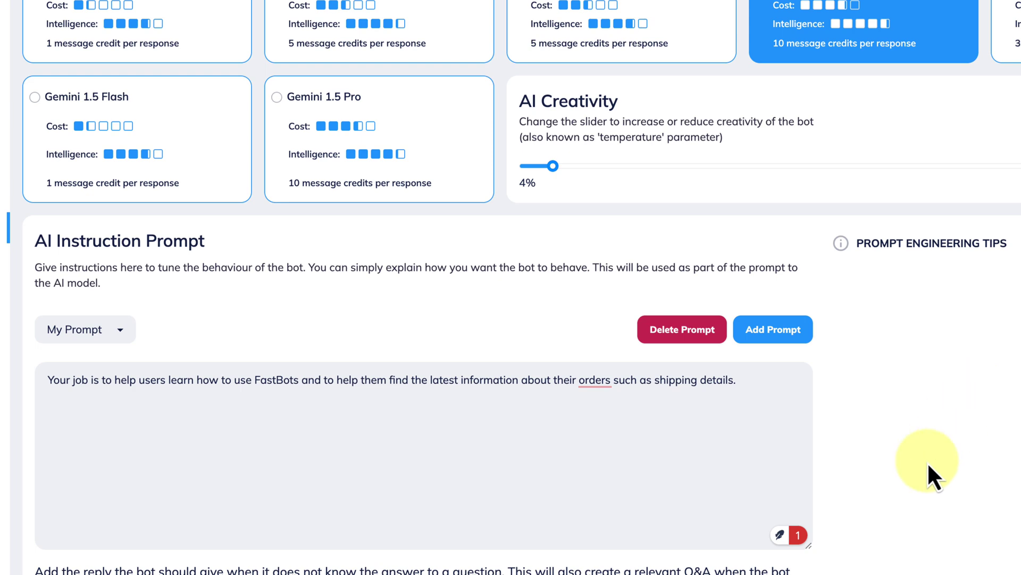
scroll(927, 461, "down", 3)
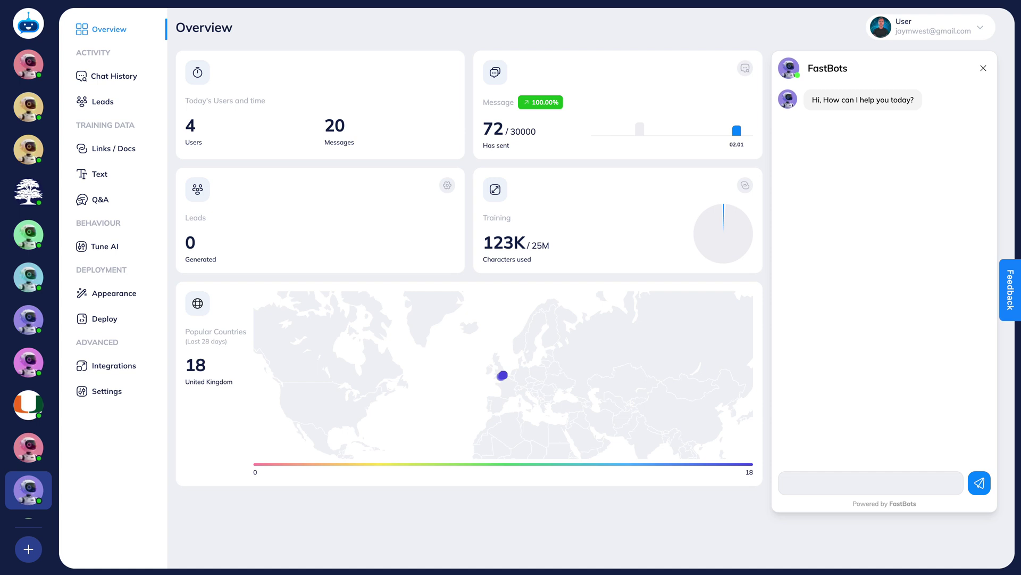
Ask the bot whether the order has shipped, then send the order number.
left_click(839, 479)
type("Can you tell me if my order is shipped yet?")
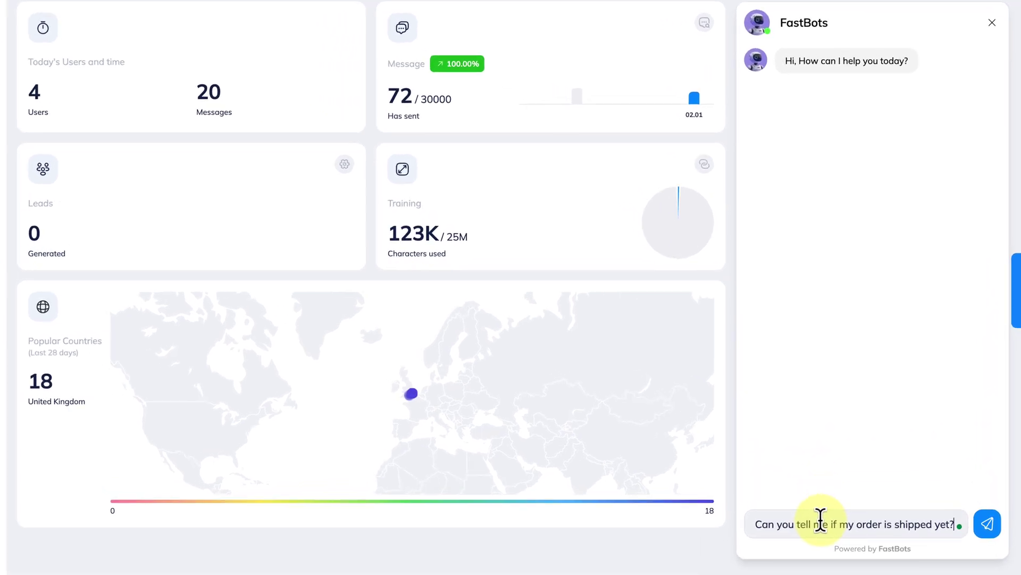
key("Return")
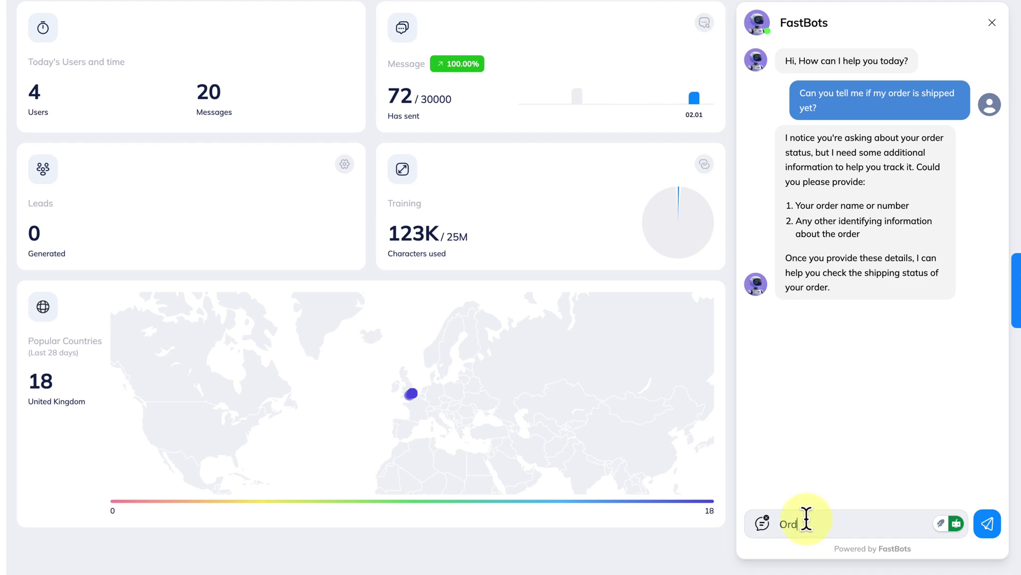
type("er number 1001")
key("Return")
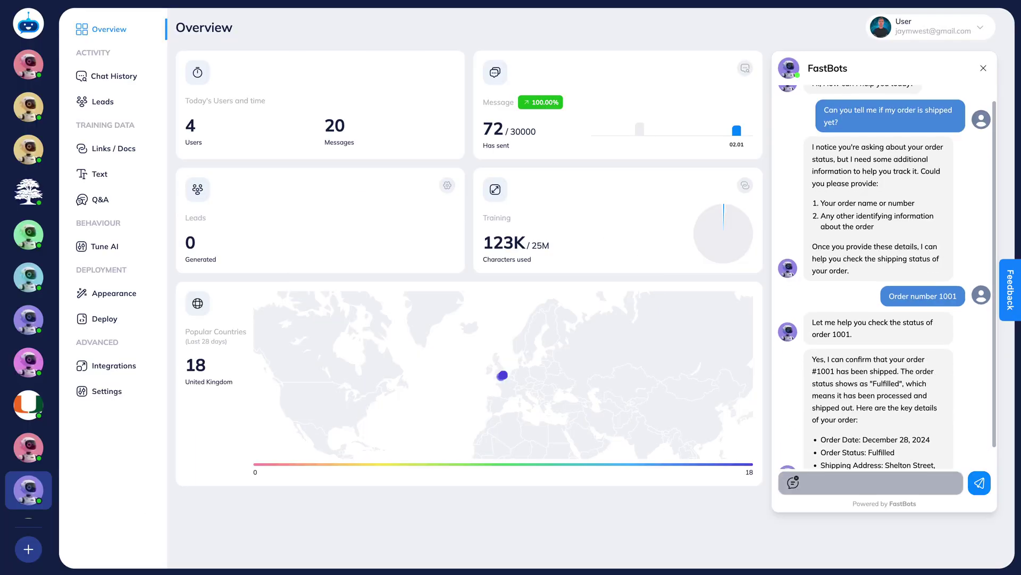
Review the bot's reply with the order's shipping date, status and details.
left_click(831, 306)
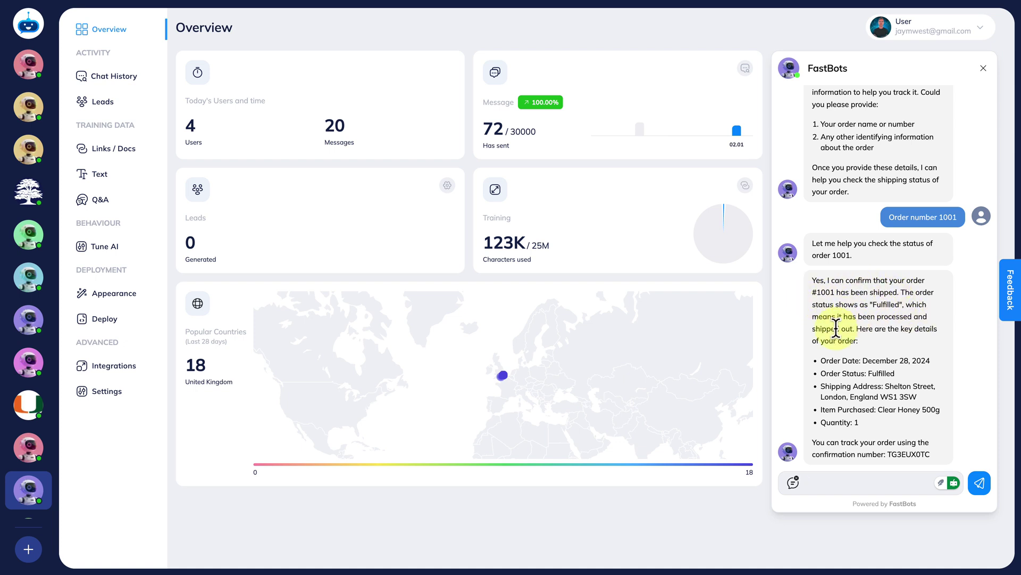
left_click_drag(819, 360, 938, 464)
left_click(885, 440)
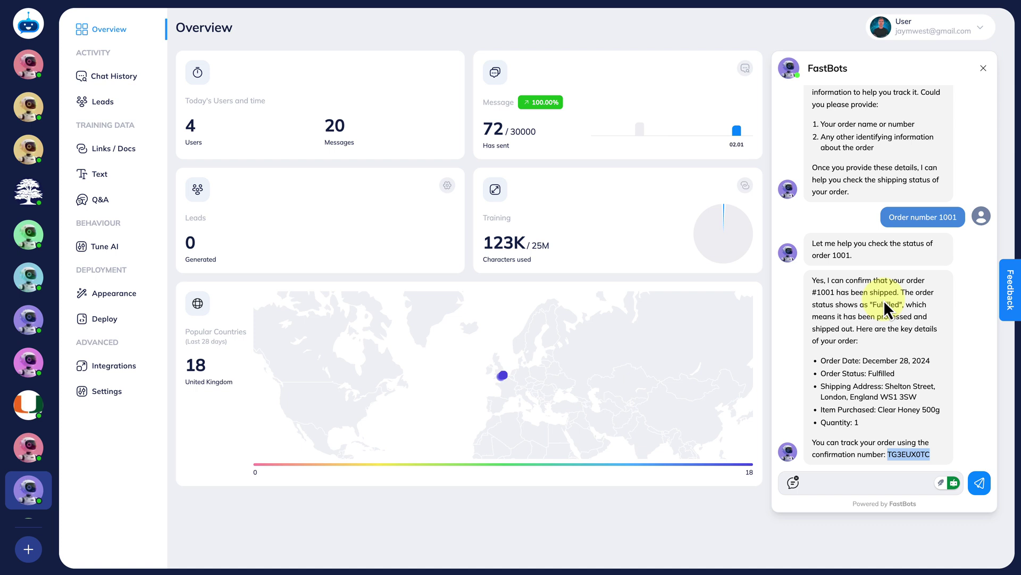
left_click(885, 309)
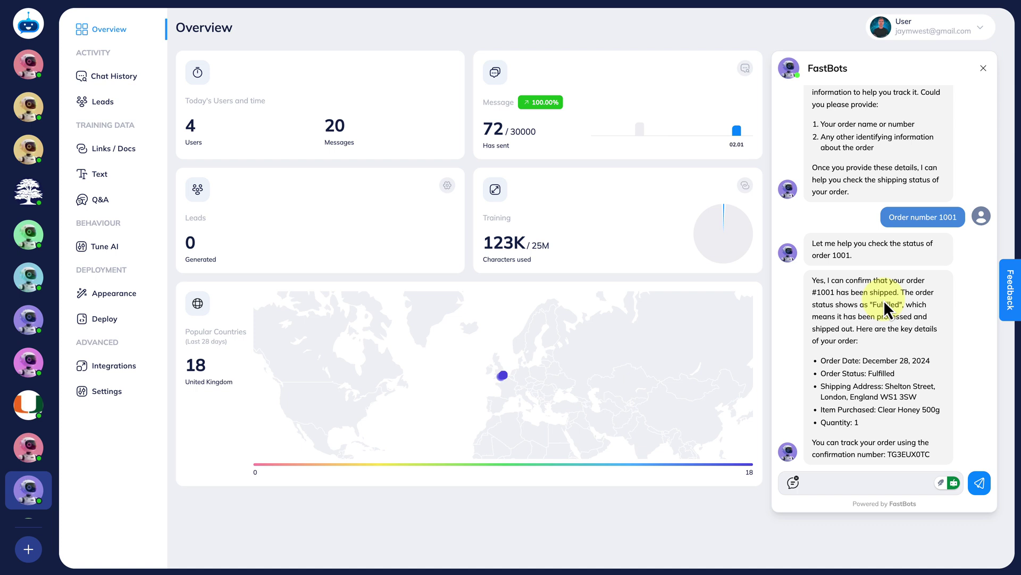
scroll(867, 235, "up", 3)
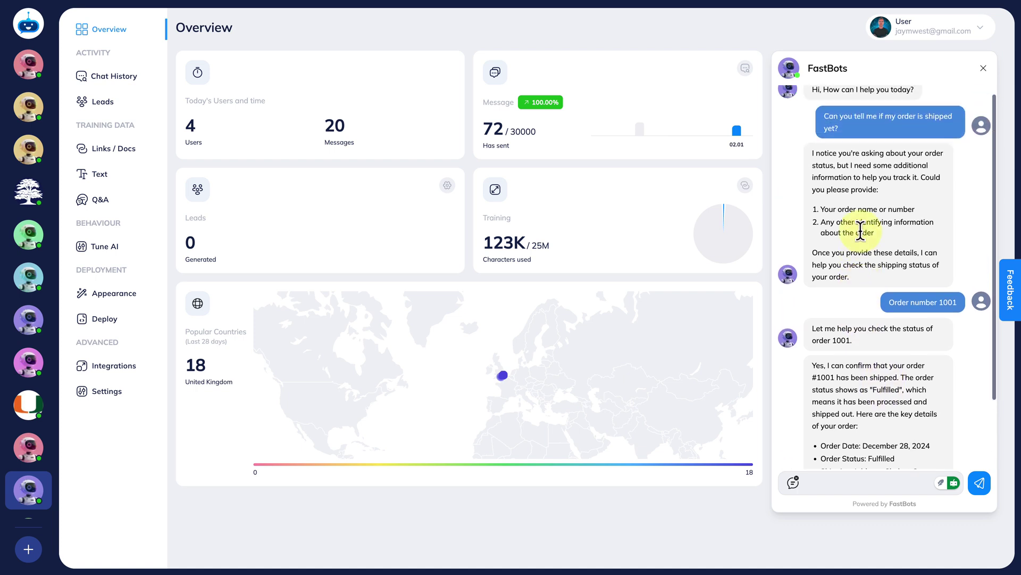
Read through the AI Instruction Prompt in Tune AI, then return to the Overview dashboard.
left_click(105, 247)
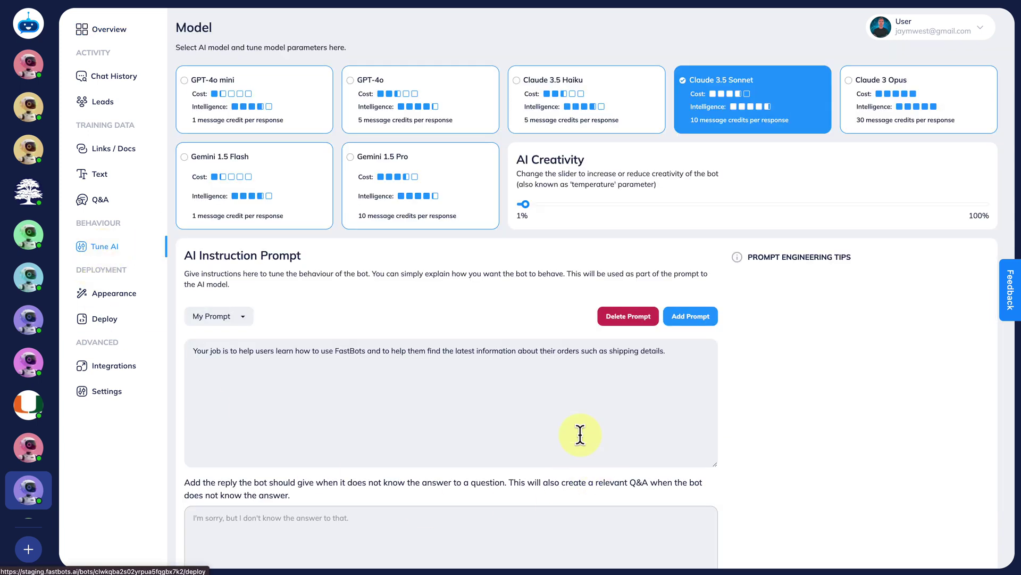
scroll(345, 406, "down", 2)
left_click_drag(194, 298, 678, 296)
left_click(678, 294)
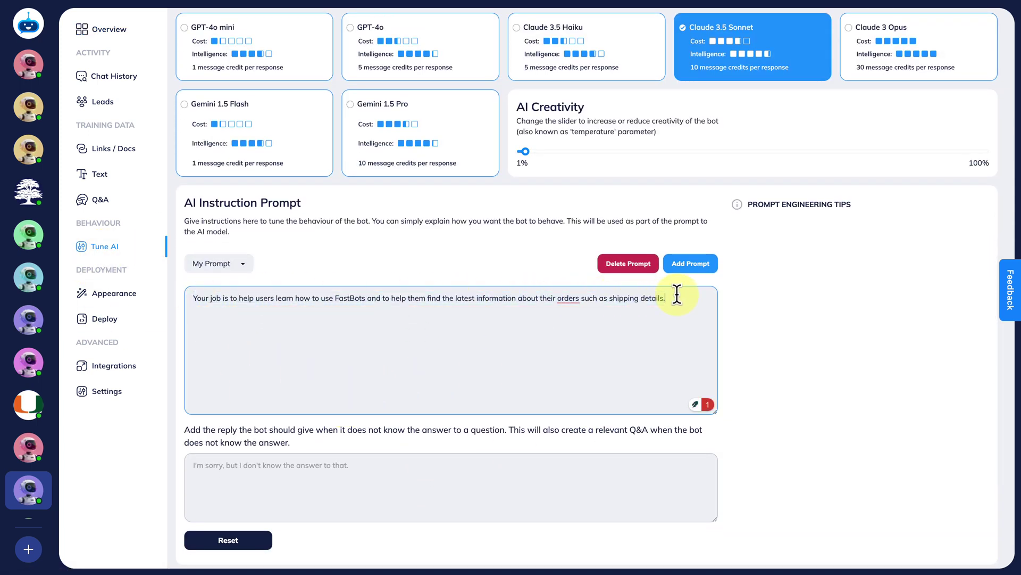
scroll(575, 308, "up", 1)
scroll(575, 308, "up", 2)
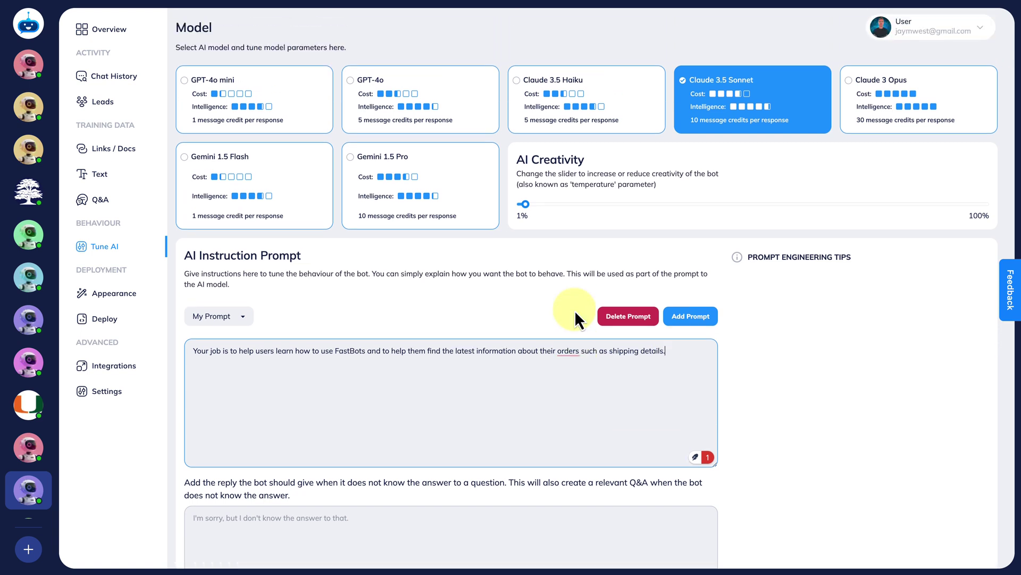
left_click(95, 33)
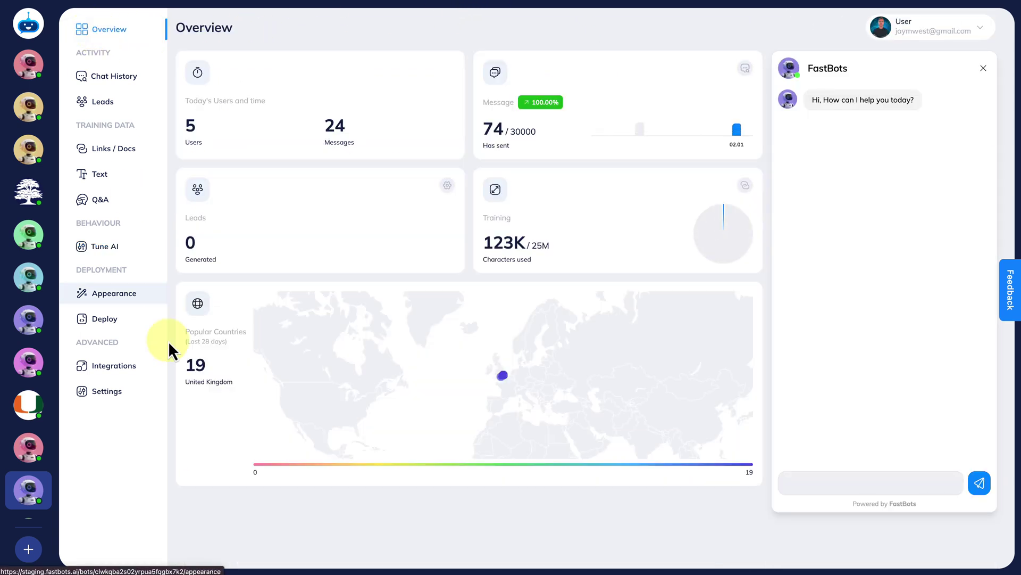
left_click(112, 377)
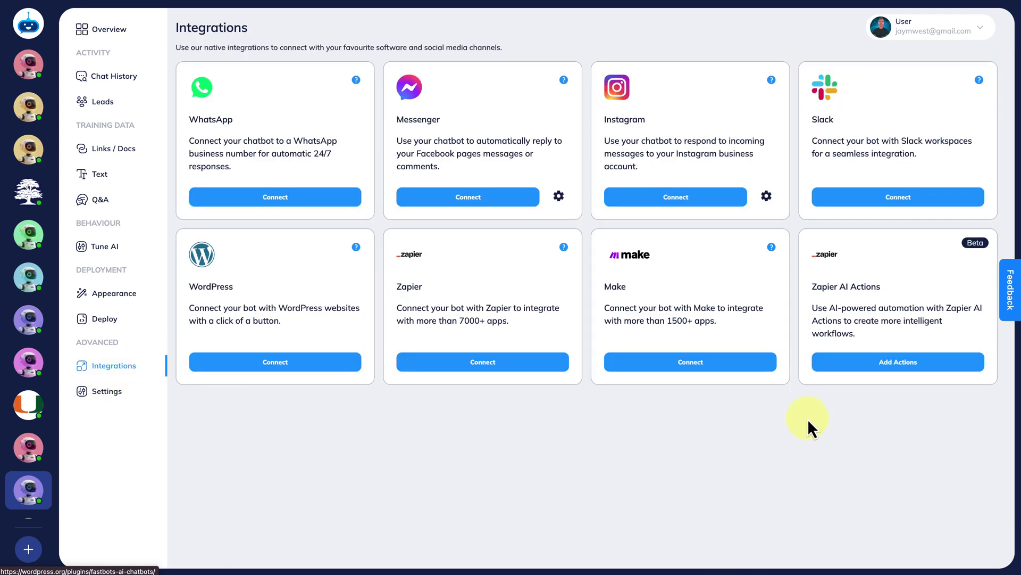